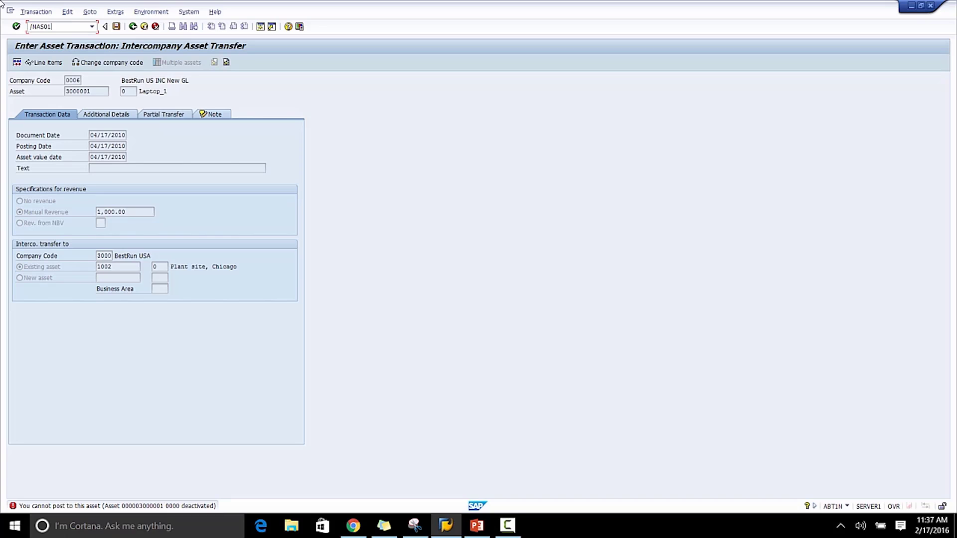
# Open the Create Asset transaction AS01.
pyautogui.press('Return')
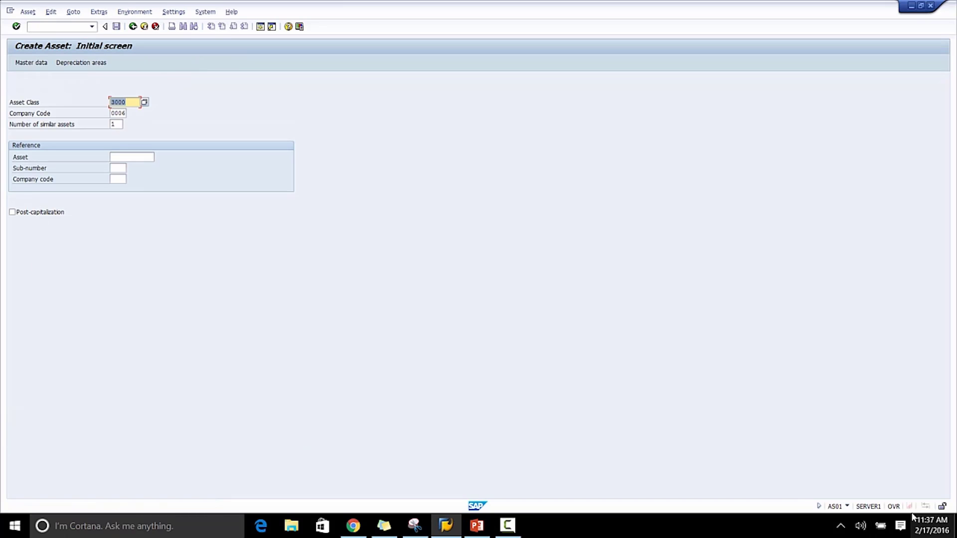
pyautogui.click(860, 526)
pyautogui.click(753, 499)
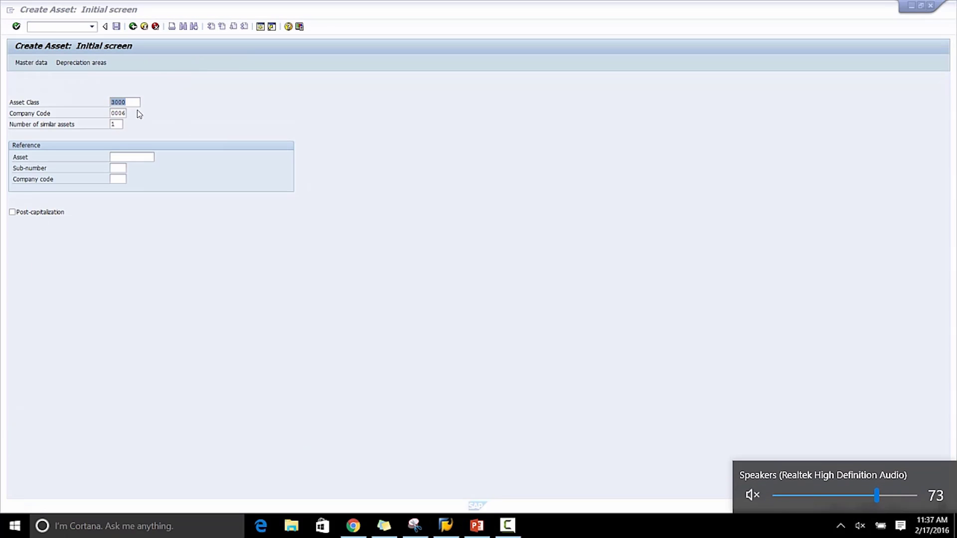
# Start creating a new asset in asset class 3200 for company code 0006.
pyautogui.click(137, 100)
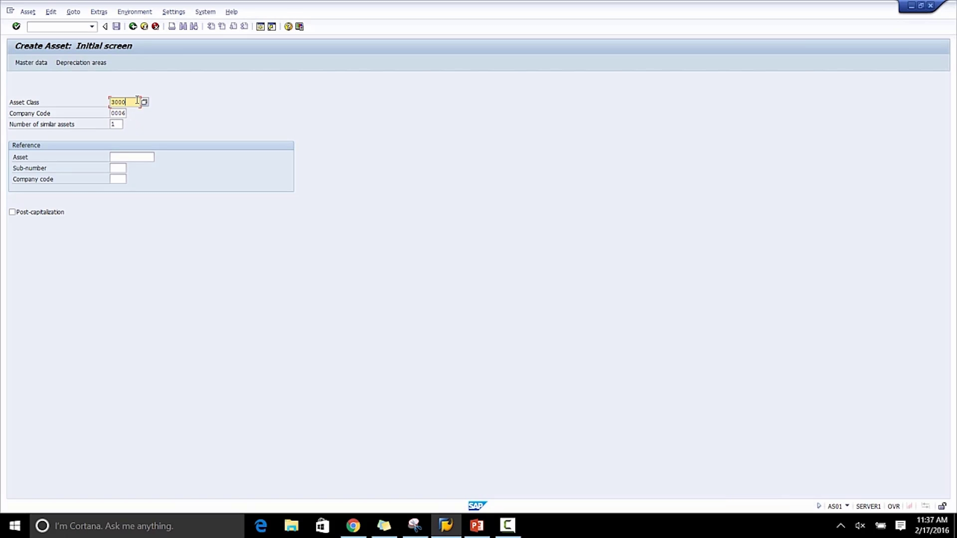
pyautogui.press('BackSpace')
pyautogui.press('BackSpace')
pyautogui.press('BackSpace')
pyautogui.press('BackSpace')
pyautogui.write('3')
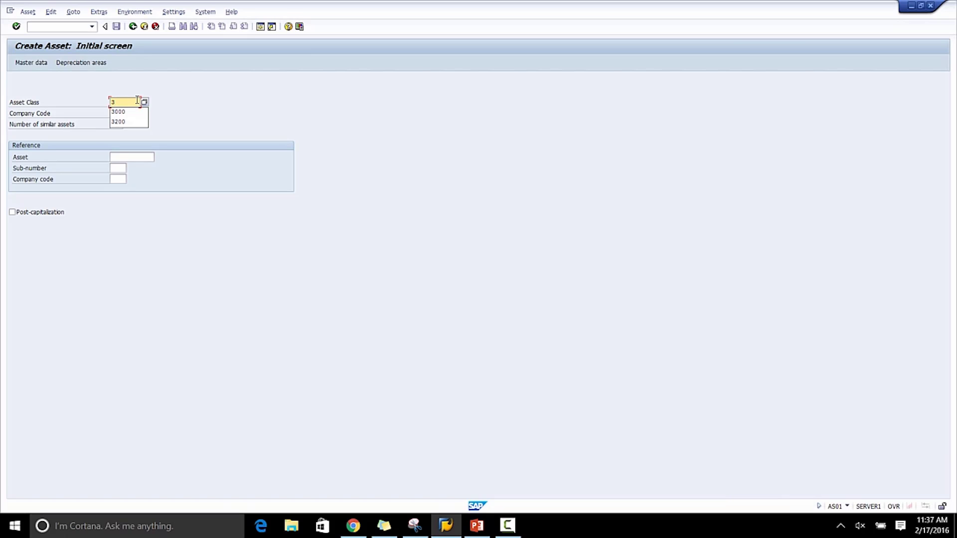
pyautogui.write('200')
pyautogui.press('Return')
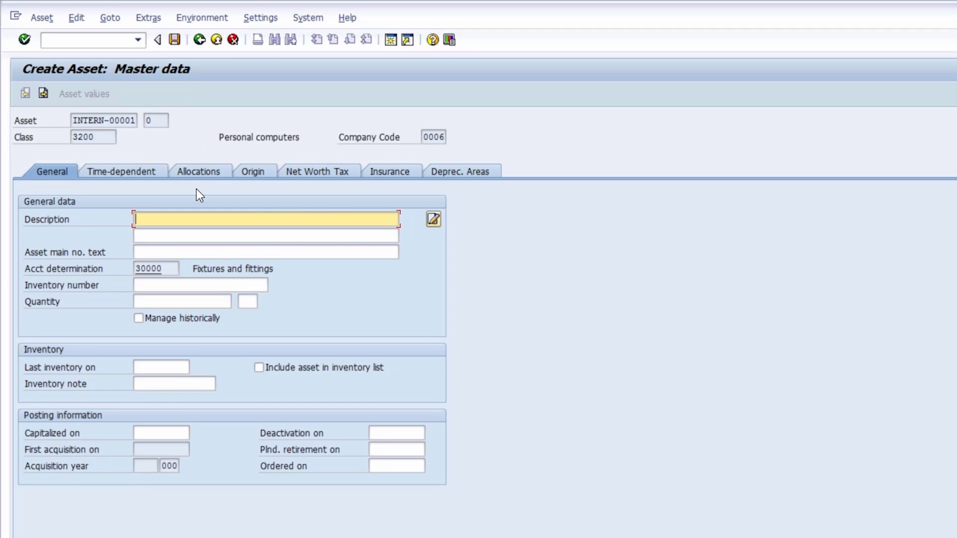
# Enter Acer Laptop as the asset's description.
pyautogui.write('Acer Laptop')
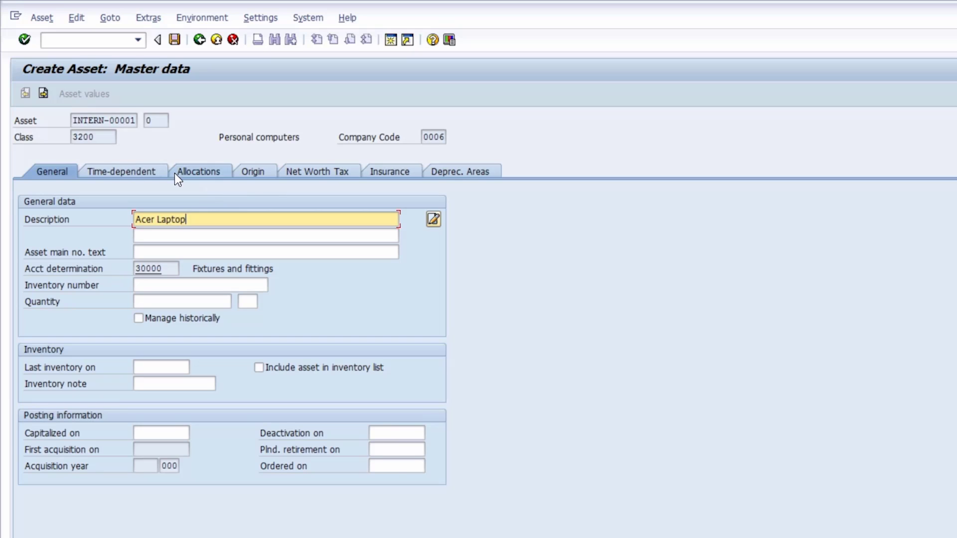
# Assign cost center 6_1000 in the asset's time-dependent data and save the new asset.
pyautogui.click(109, 169)
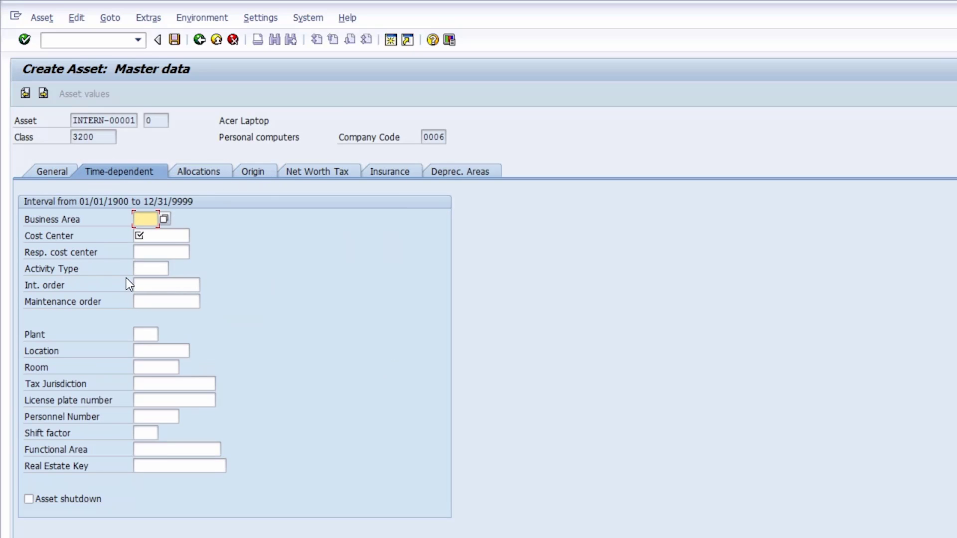
pyautogui.click(171, 236)
pyautogui.write('6_1110')
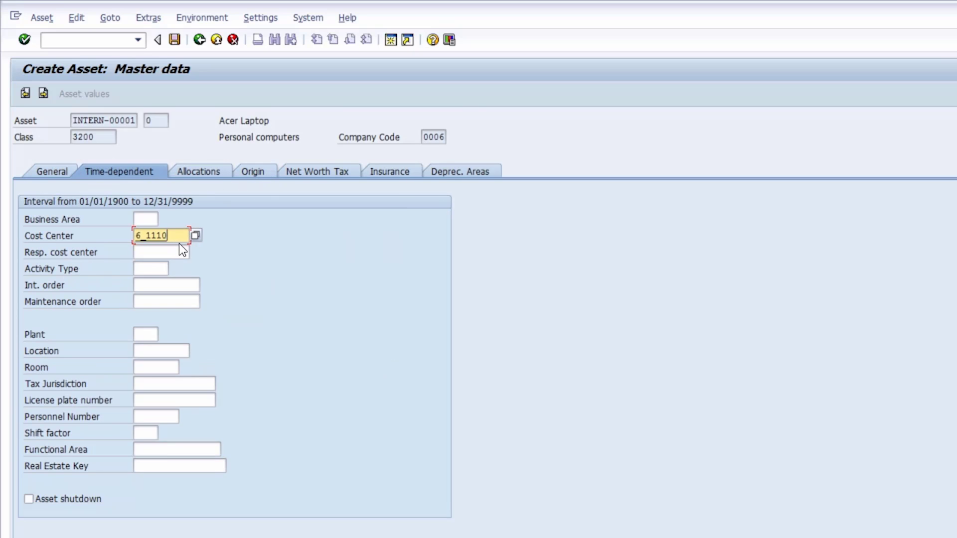
pyautogui.press('BackSpace')
pyautogui.press('BackSpace')
pyautogui.press('BackSpace')
pyautogui.press('BackSpace')
pyautogui.press('BackSpace')
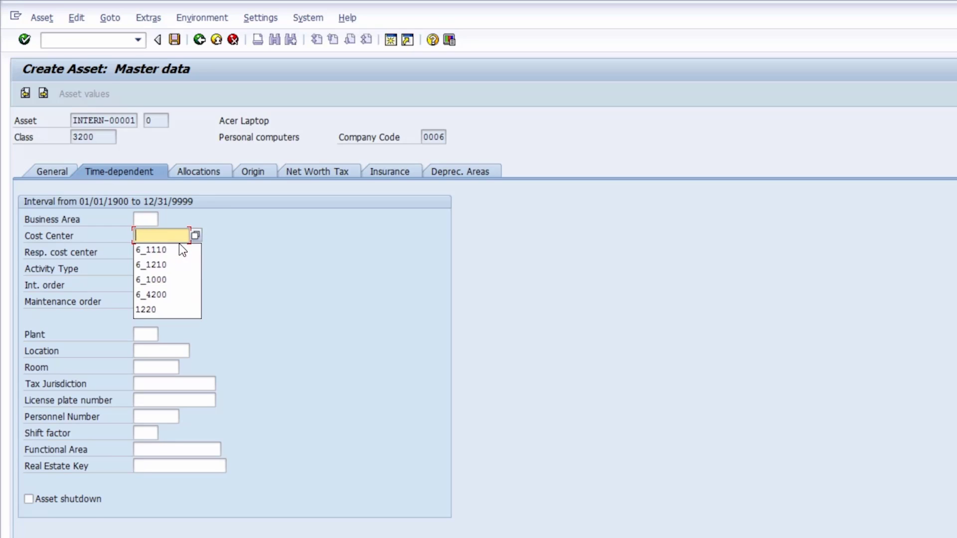
pyautogui.click(170, 280)
pyautogui.click(158, 40)
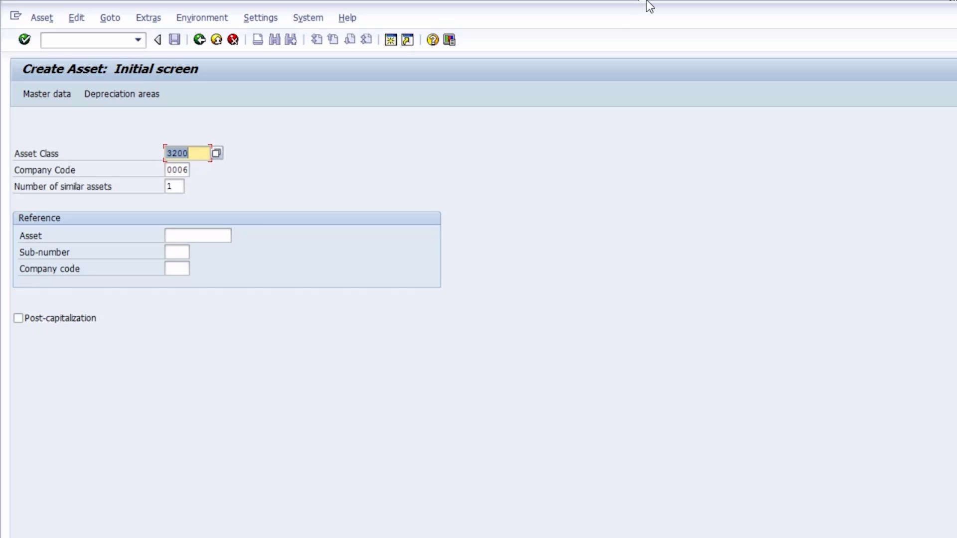
# Switch to transaction F-43 to enter a vendor invoice.
pyautogui.click(59, 38)
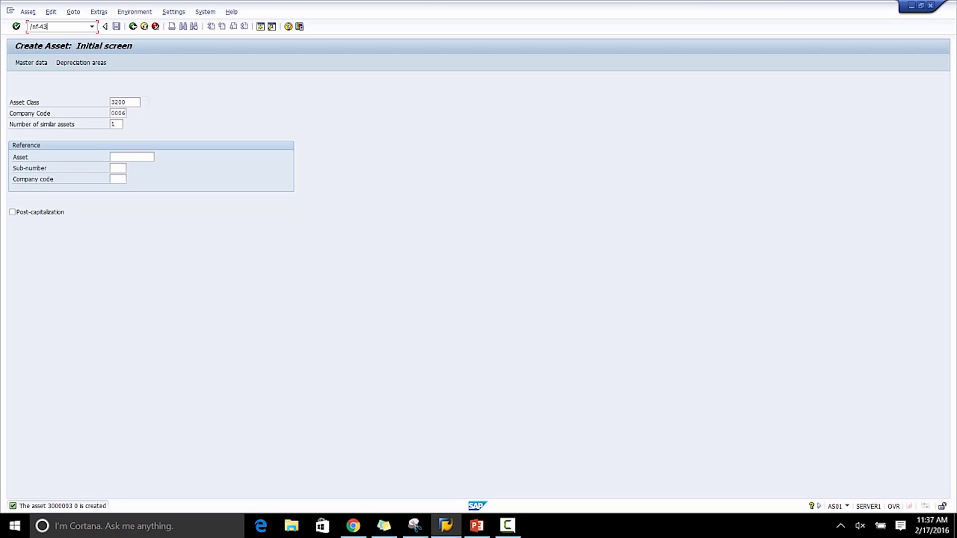
pyautogui.press('Return')
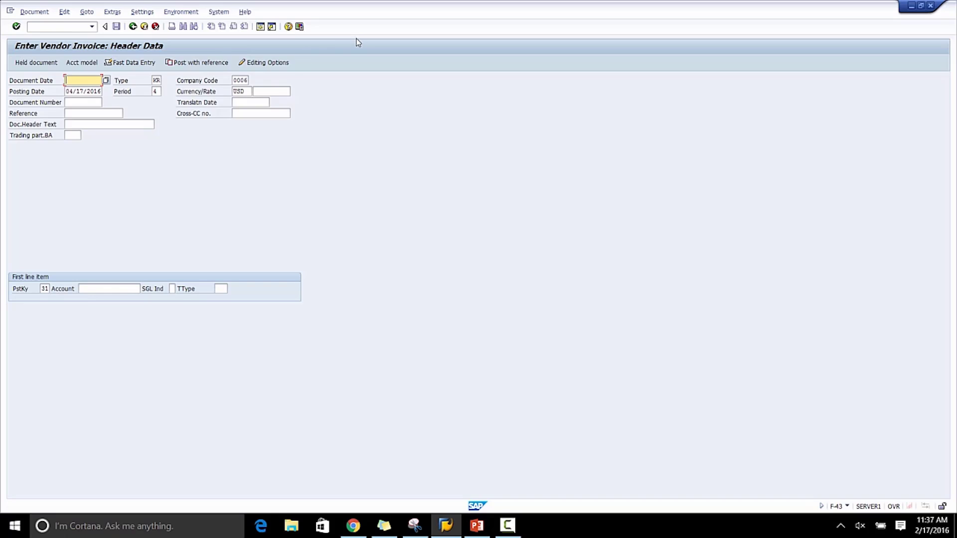
# Set the invoice's document date and posting date to 04/17/2010.
pyautogui.click(82, 80)
pyautogui.click(82, 89)
pyautogui.click(99, 90)
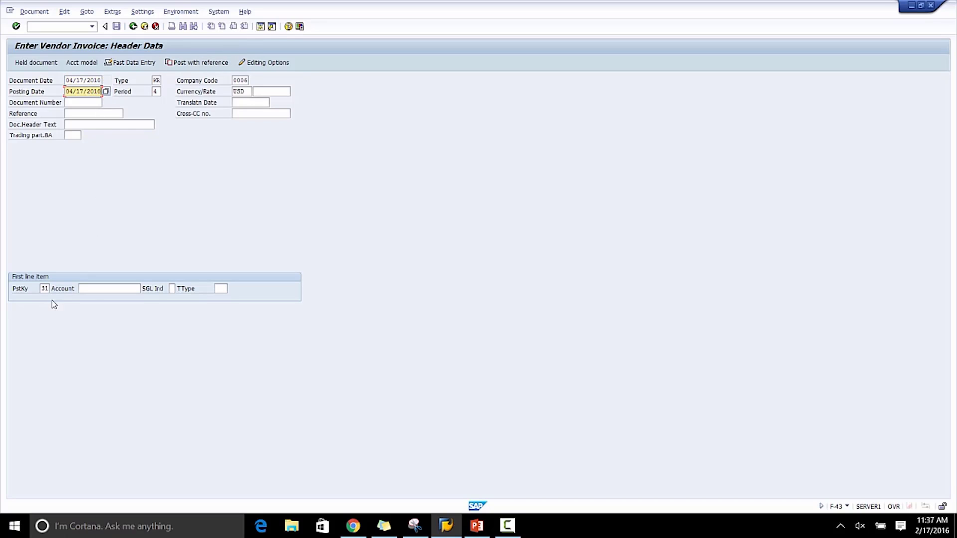
# Pick vendor account SUPPL03 for the first line item and proceed to the vendor item.
pyautogui.click(97, 288)
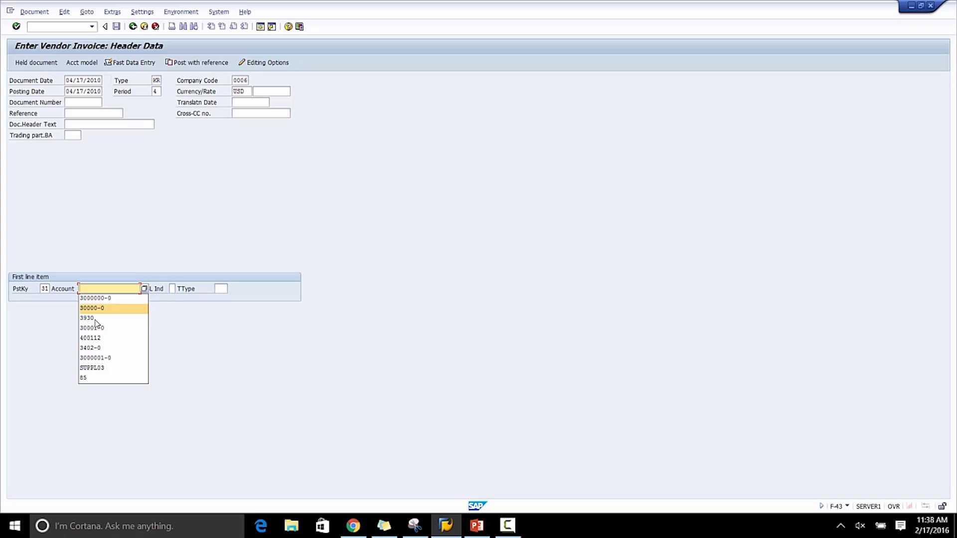
pyautogui.click(95, 367)
pyautogui.press('Return')
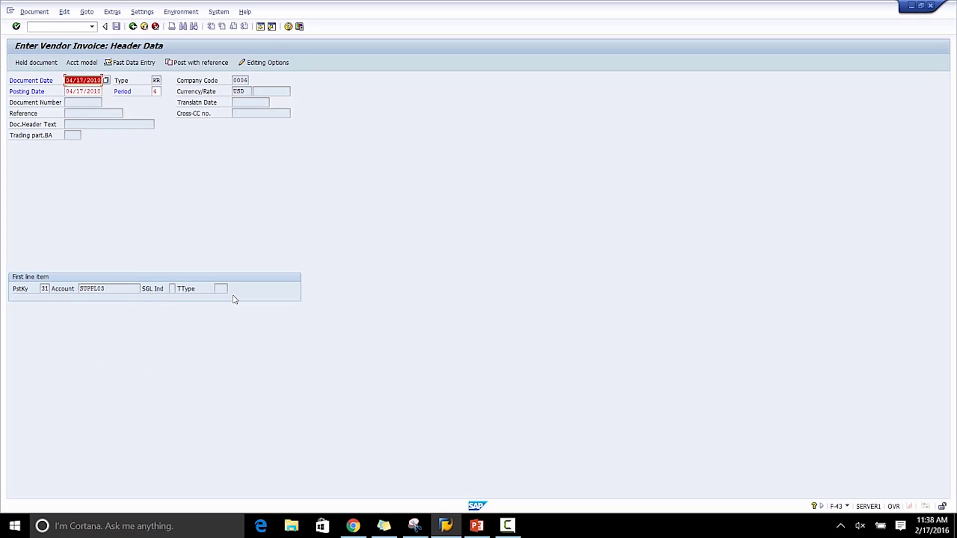
pyautogui.press('Return')
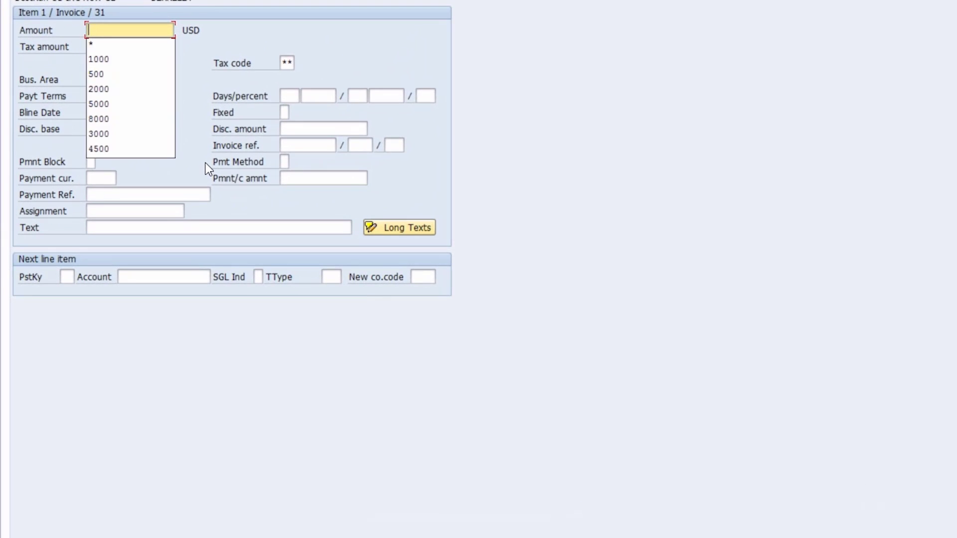
# Enter the vendor item amount of 9000 USD and posting key 70 for the next line item.
pyautogui.write('9000')
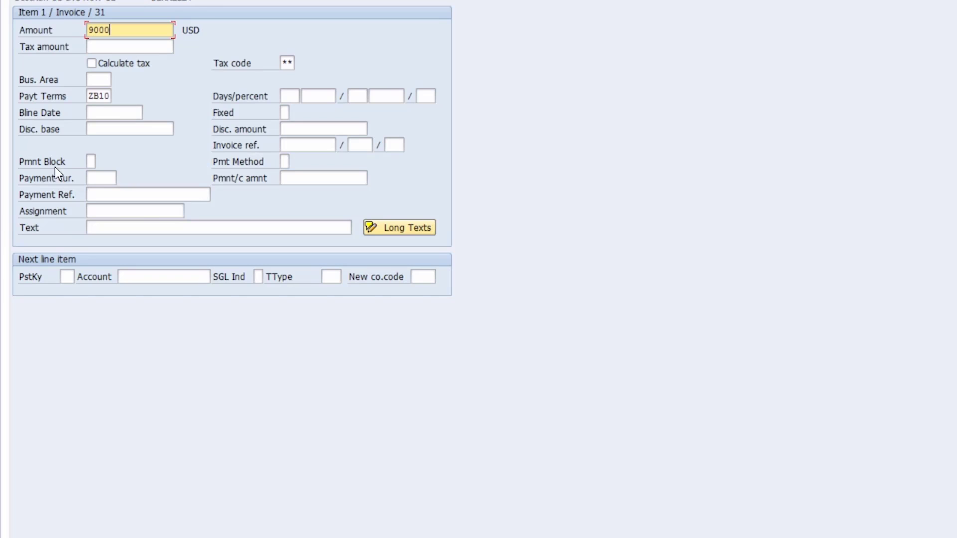
pyautogui.click(67, 278)
pyautogui.click(77, 306)
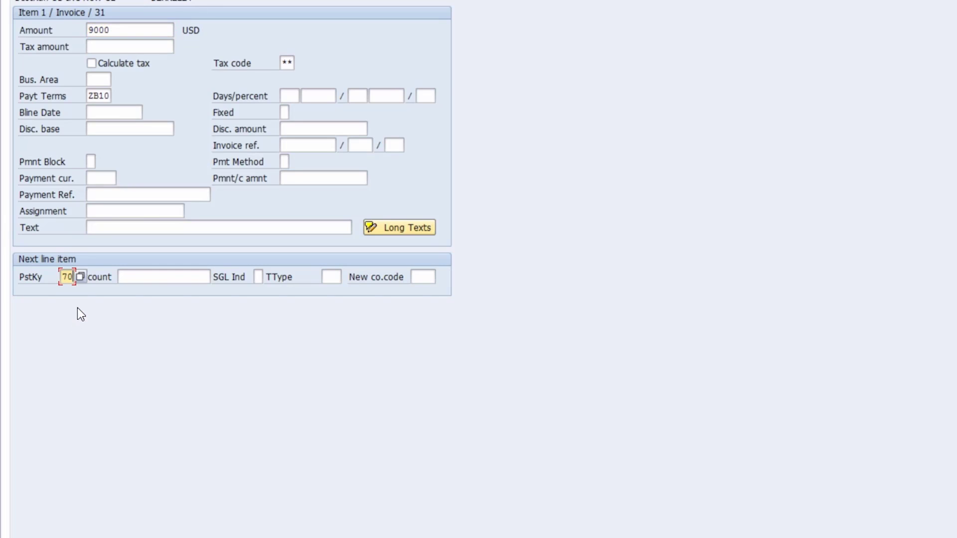
# Select the Acer Laptop asset 3000003-0 as the next line's account with transaction type 100.
pyautogui.click(142, 278)
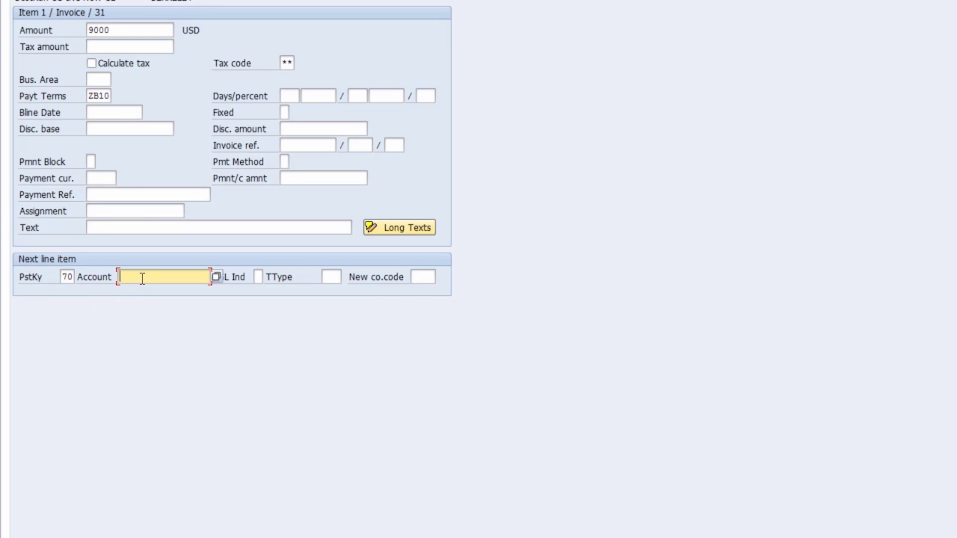
pyautogui.press('F4')
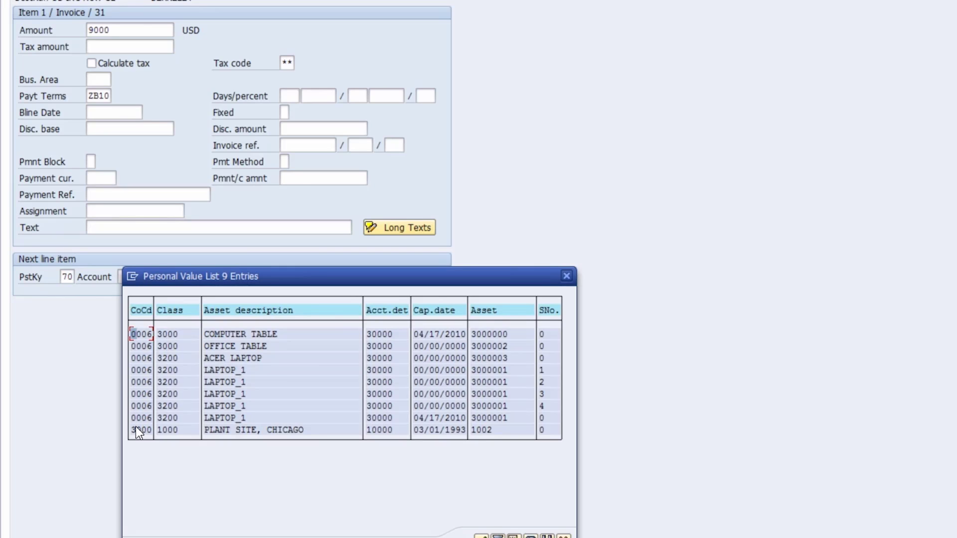
pyautogui.doubleClick(162, 360)
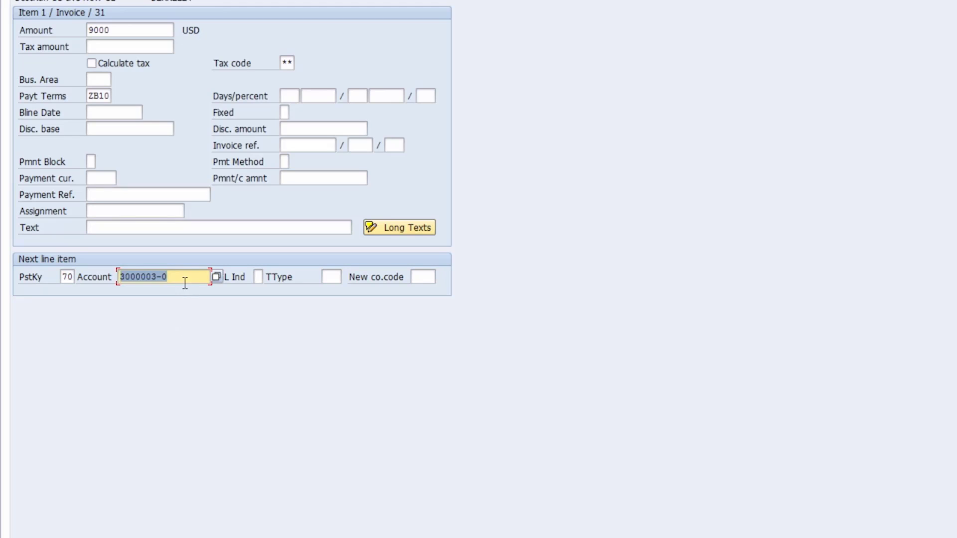
pyautogui.click(326, 277)
pyautogui.write('100')
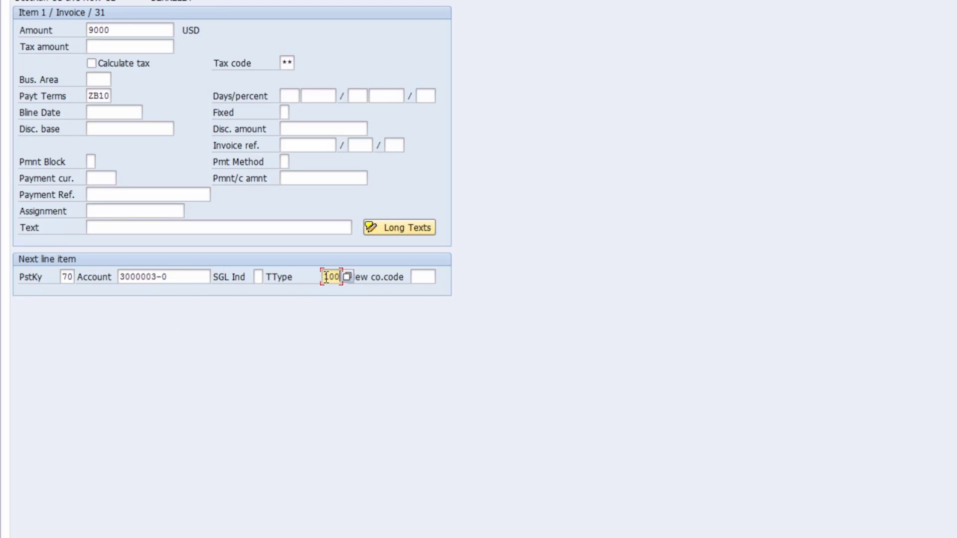
pyautogui.press('Return')
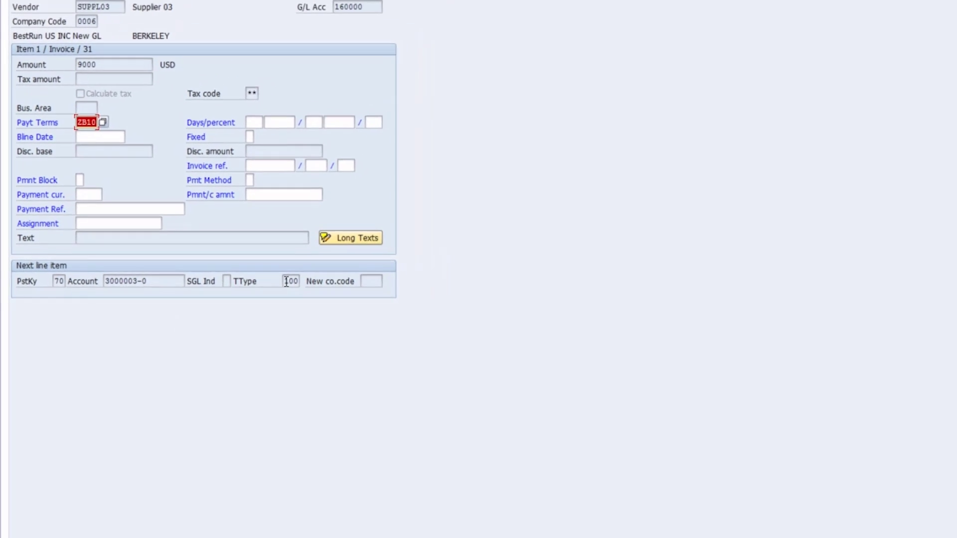
# Set the vendor item's baseline date to 04/17/2010 from the calendar and continue to the asset item.
pyautogui.click(119, 111)
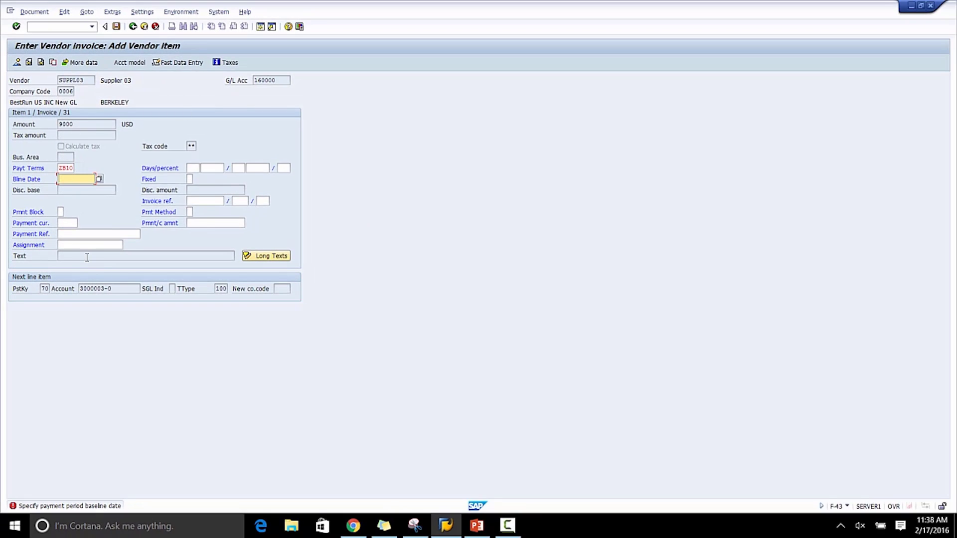
pyautogui.press('F4')
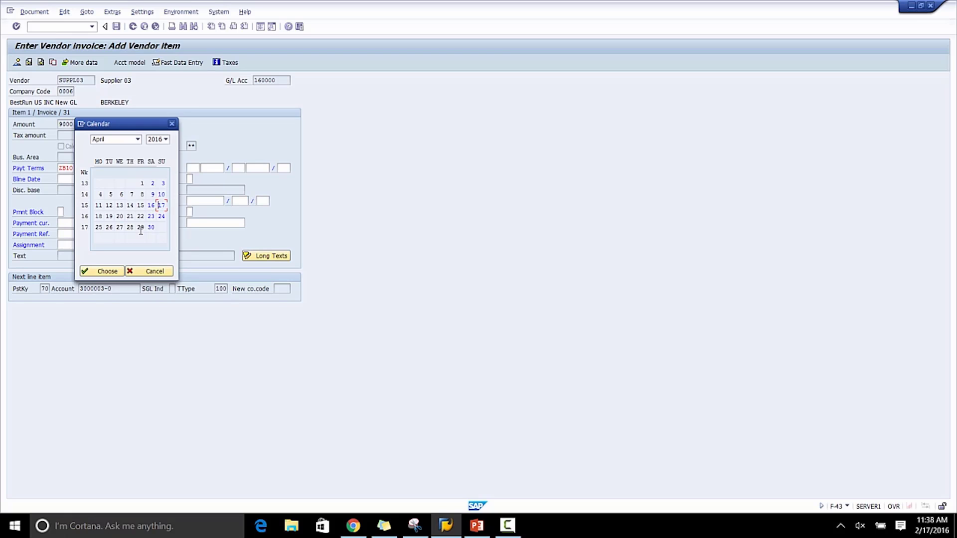
pyautogui.press('Return')
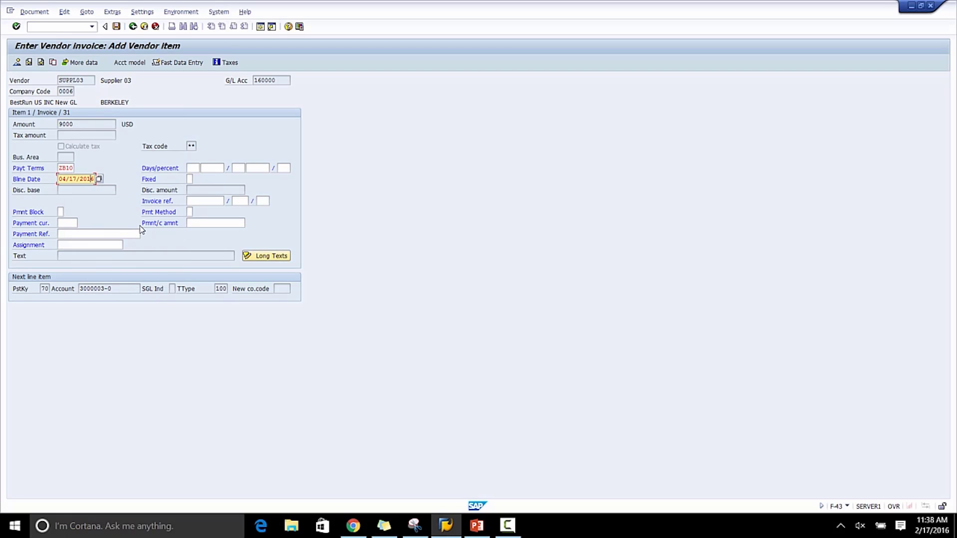
pyautogui.press('Return')
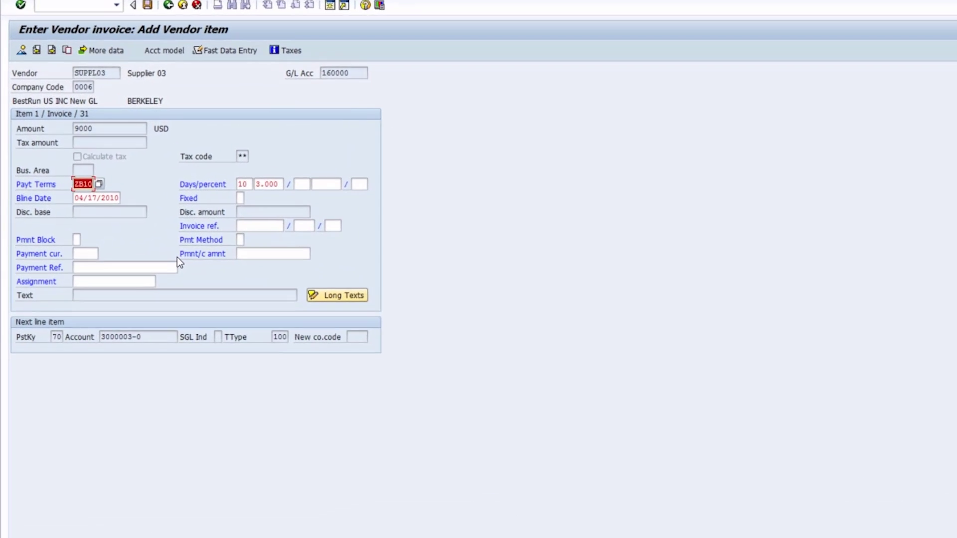
pyautogui.press('Return')
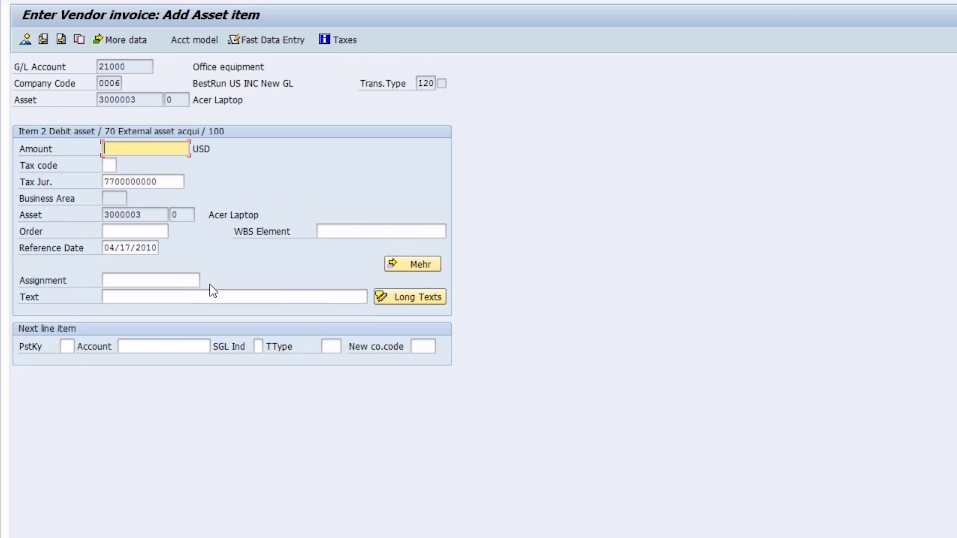
# Enter 9000 as the asset item amount and choose tax code I0.
pyautogui.write('9000')
pyautogui.press('Return')
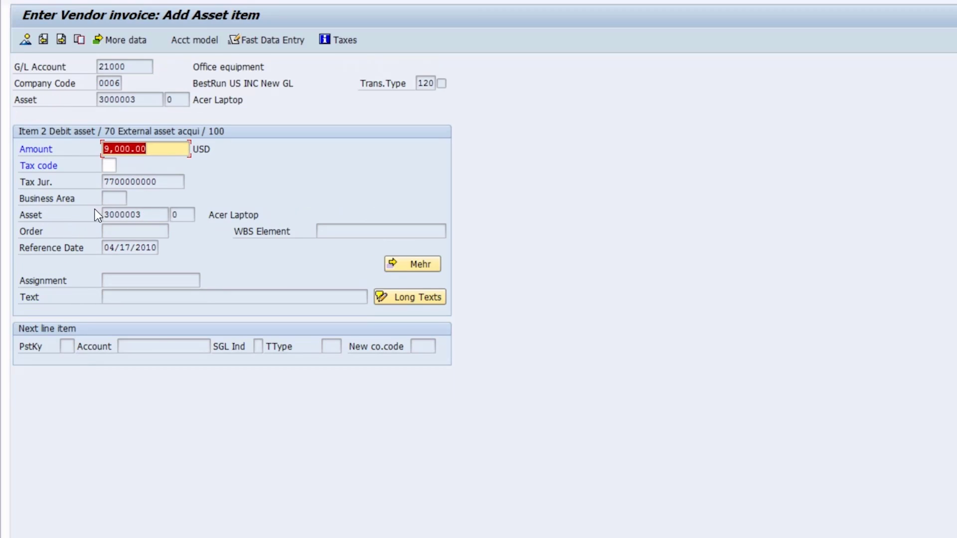
pyautogui.click(109, 165)
pyautogui.click(114, 163)
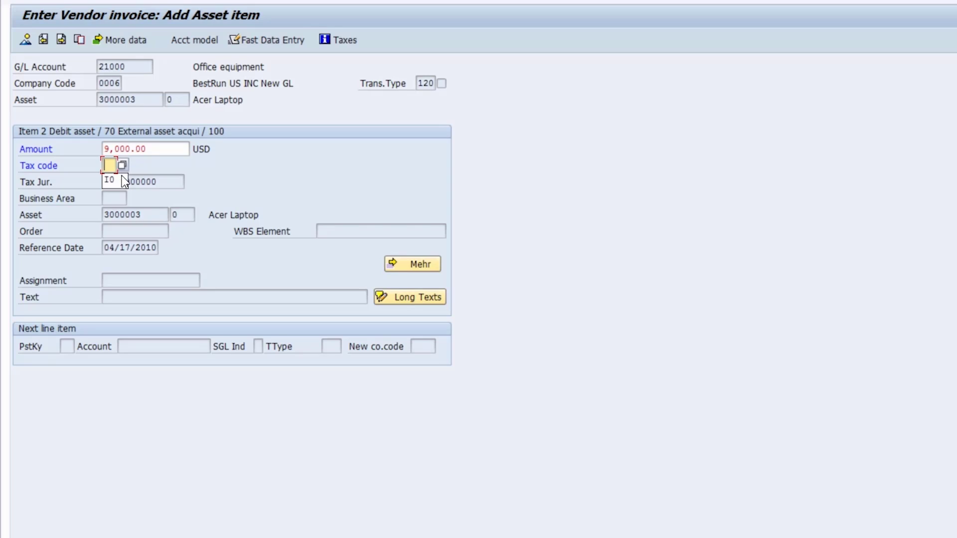
pyautogui.press('Return')
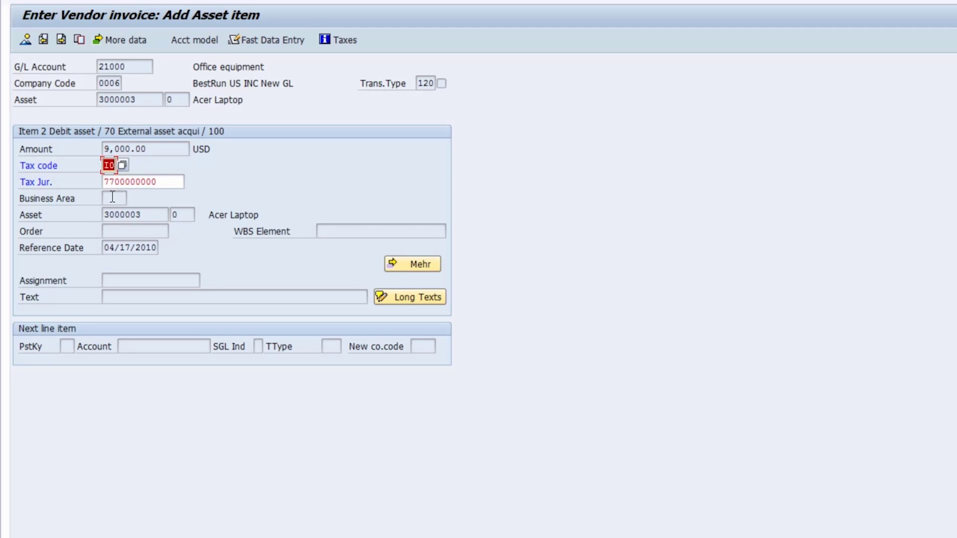
# Set the asset item's tax jurisdiction to NC0000000.
pyautogui.press('Return')
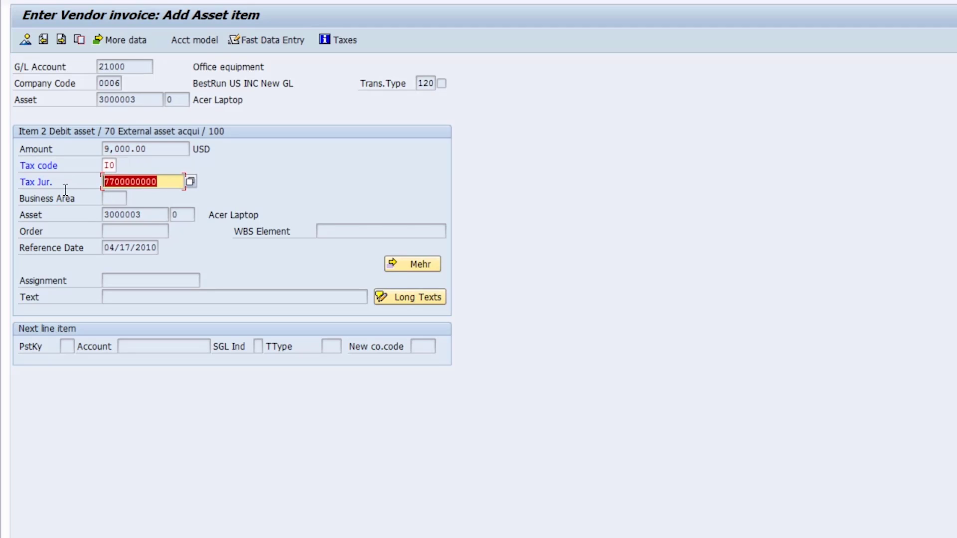
pyautogui.press('BackSpace')
pyautogui.click(109, 197)
pyautogui.press('Return')
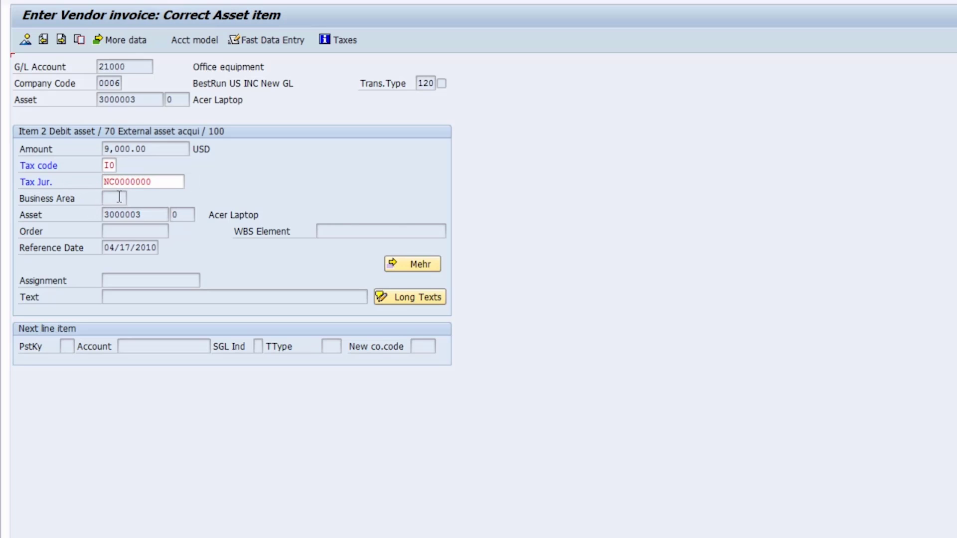
# Review the document overview and post the vendor invoice.
pyautogui.click(24, 40)
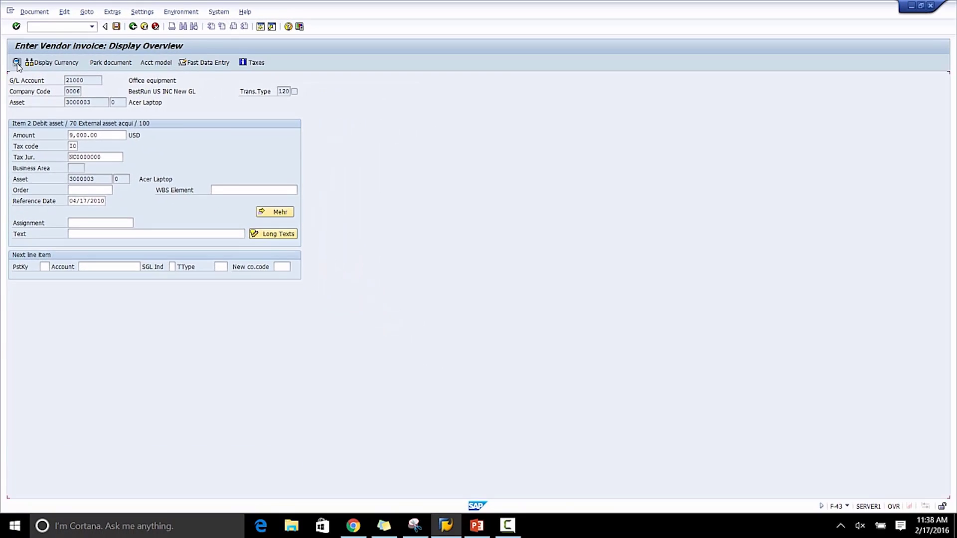
pyautogui.click(117, 26)
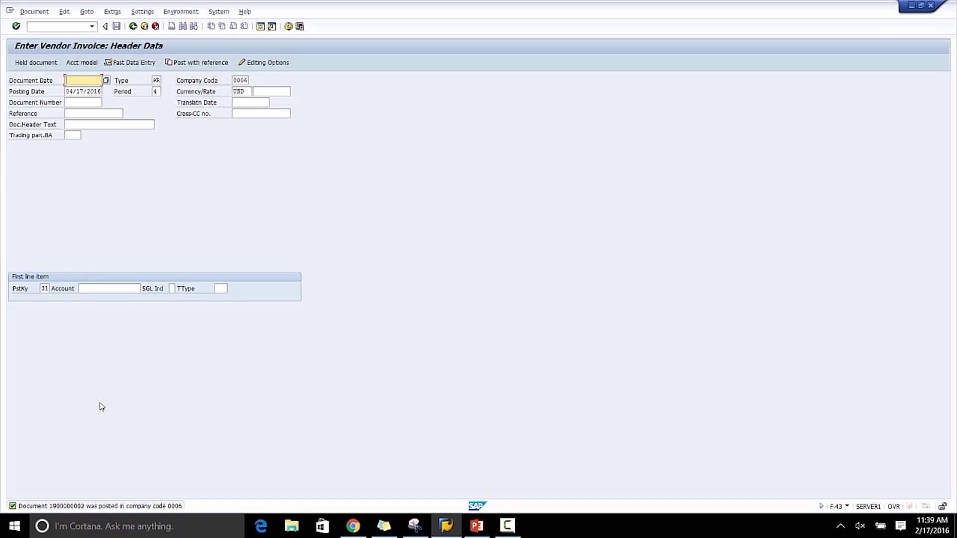
pyautogui.click(58, 27)
pyautogui.write('/aw01n')
pyautogui.press('Return')
# Open the Asset Explorer with transaction AW01N.
pyautogui.click(49, 28)
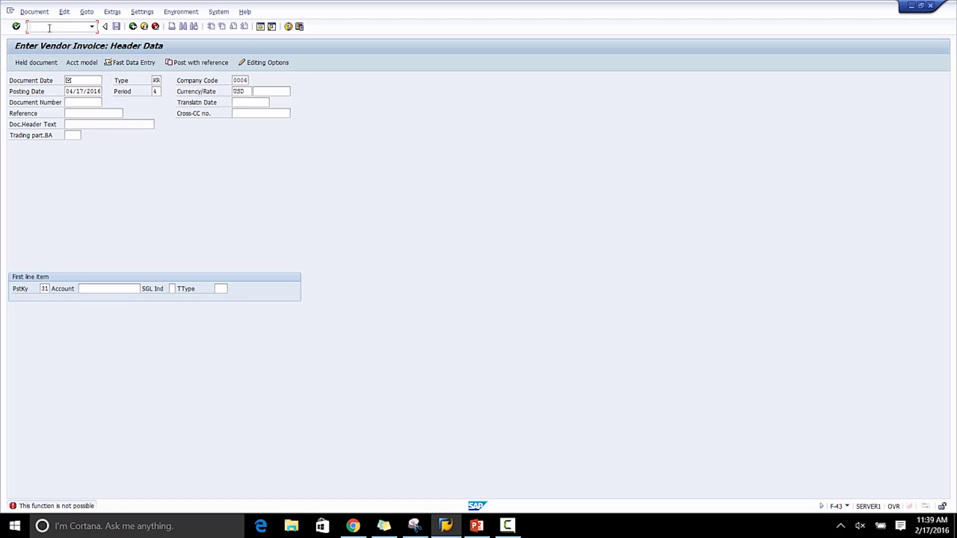
pyautogui.write('/naw01n')
pyautogui.press('Return')
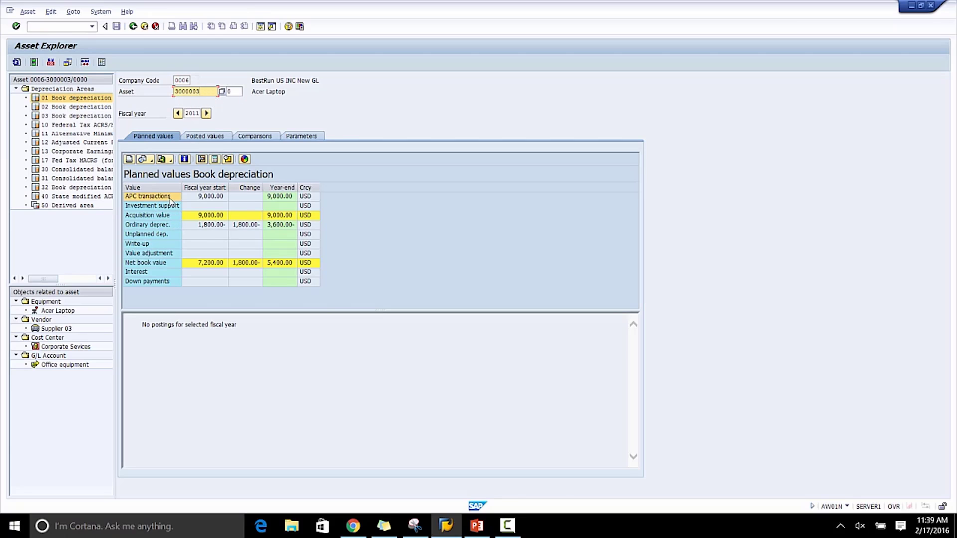
# Open the ordinary depreciation calculation for the asset and return to the Asset Explorer.
pyautogui.click(211, 215)
pyautogui.doubleClick(214, 225)
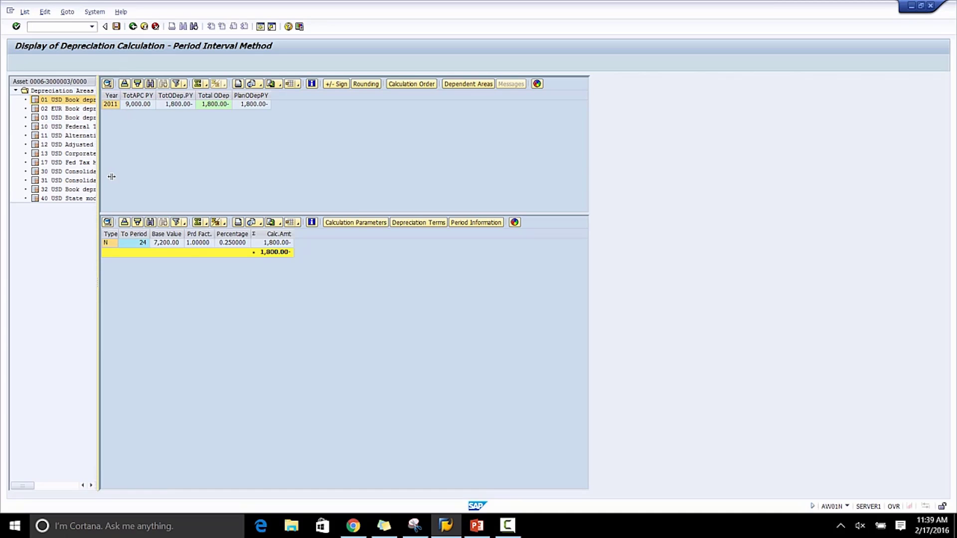
pyautogui.moveTo(112, 176); pyautogui.dragTo(199, 177)
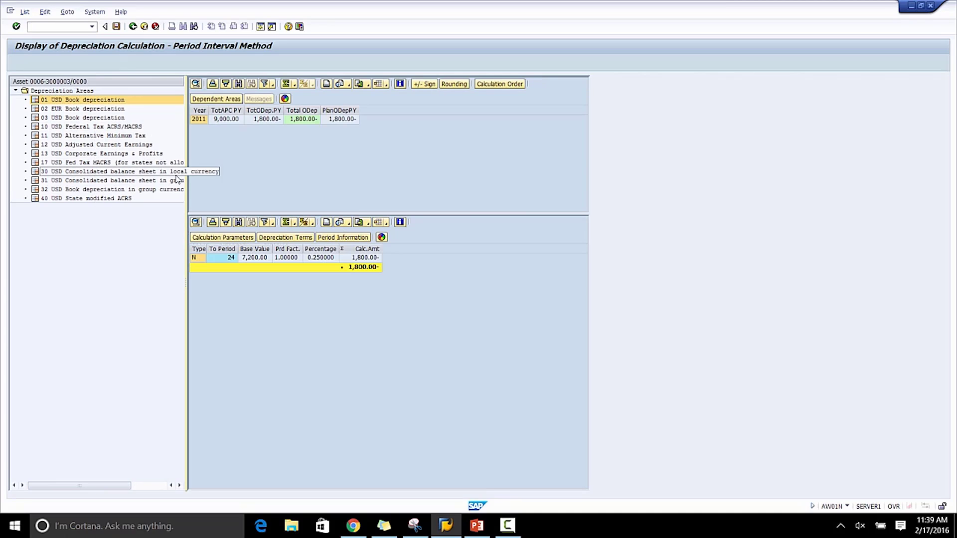
pyautogui.click(133, 26)
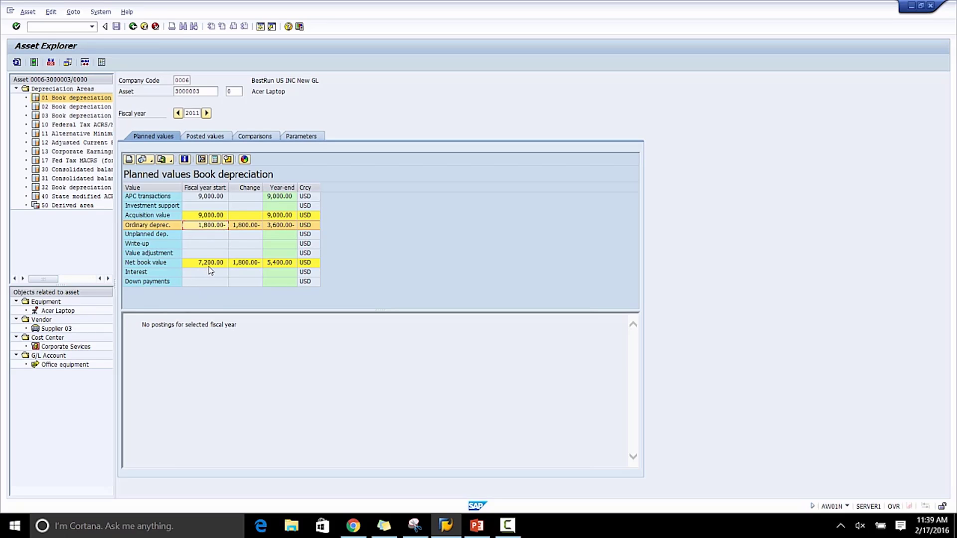
# Review the asset's posted and planned values, switching the fiscal year to 2010.
pyautogui.click(218, 139)
pyautogui.click(159, 136)
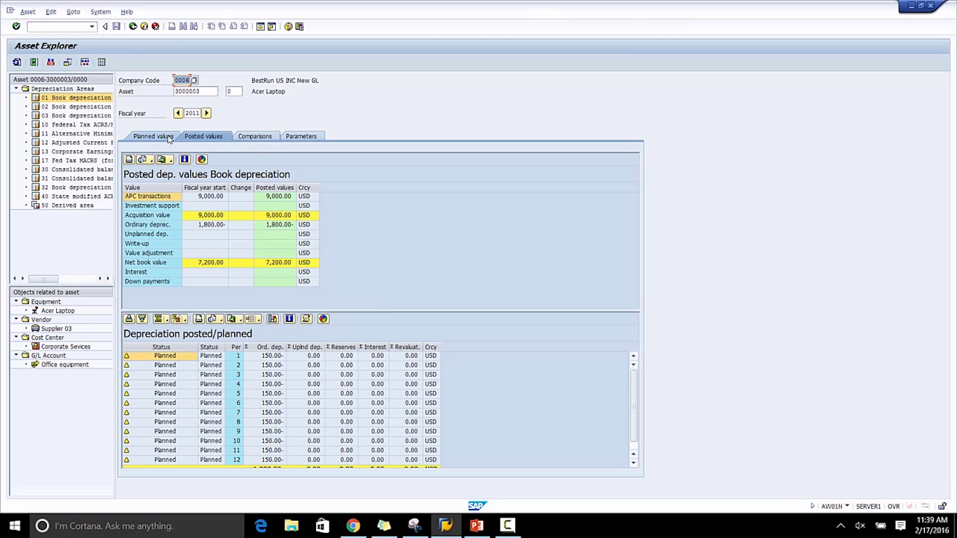
pyautogui.click(178, 113)
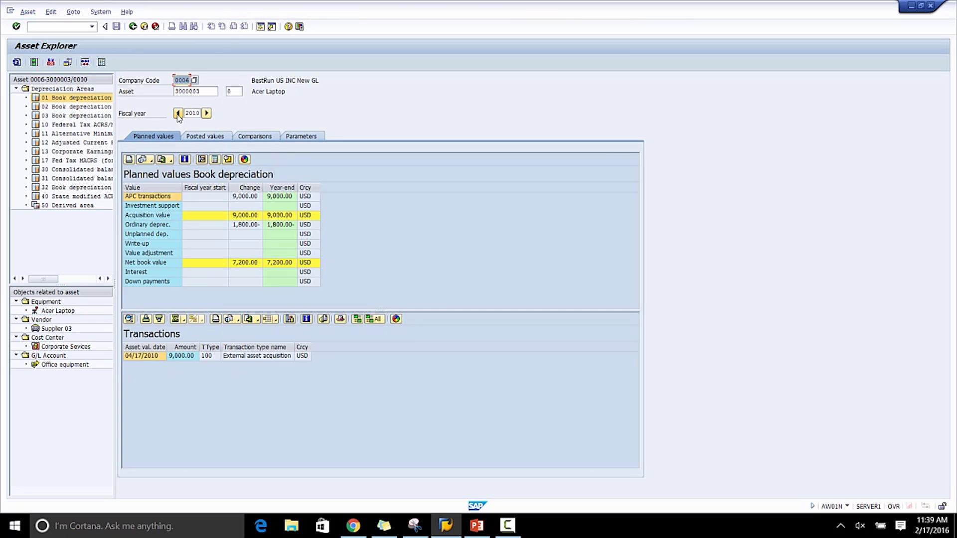
pyautogui.click(191, 114)
# Start creating a new asset with transaction AS01 in asset class 3200 for company code 3000.
pyautogui.click(65, 28)
pyautogui.write('/nas01')
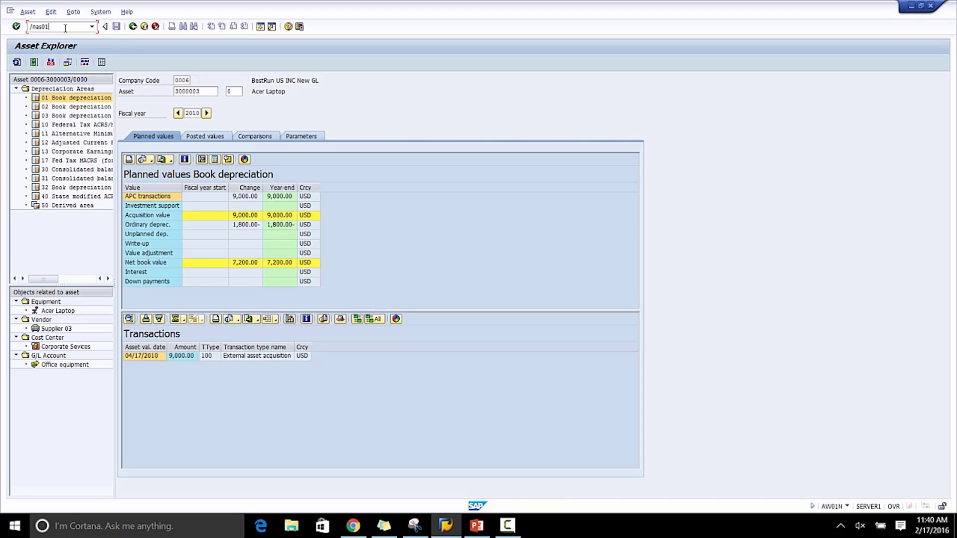
pyautogui.press('Return')
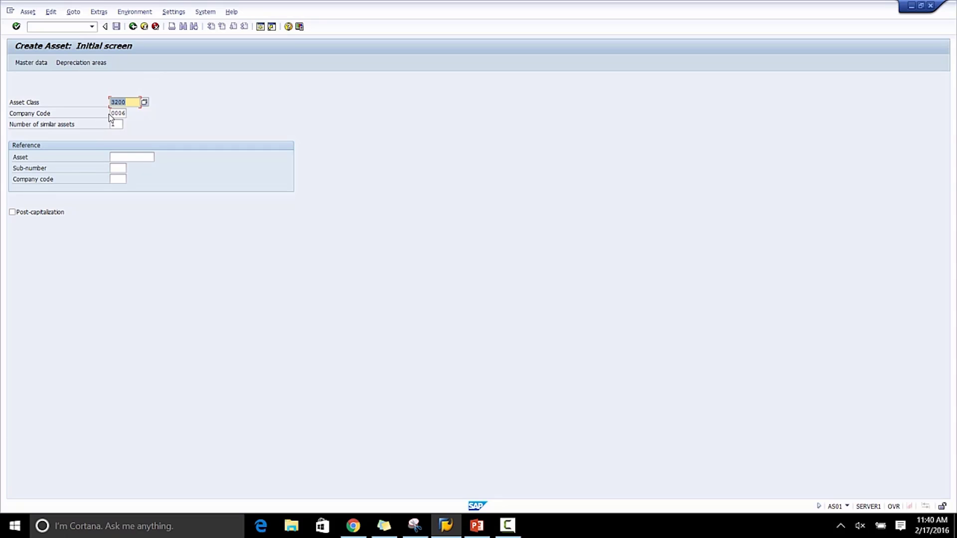
pyautogui.click(113, 114)
pyautogui.write('3000')
pyautogui.moveTo(126, 102); pyautogui.dragTo(116, 100)
pyautogui.click(128, 103)
pyautogui.press('Return')
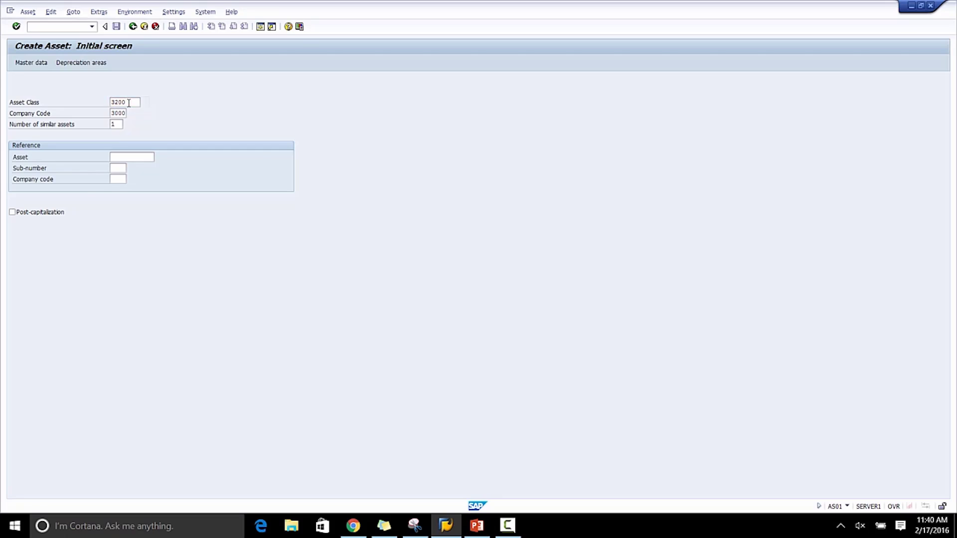
# Enter IBM Laptop as the asset description.
pyautogui.write('Ac')
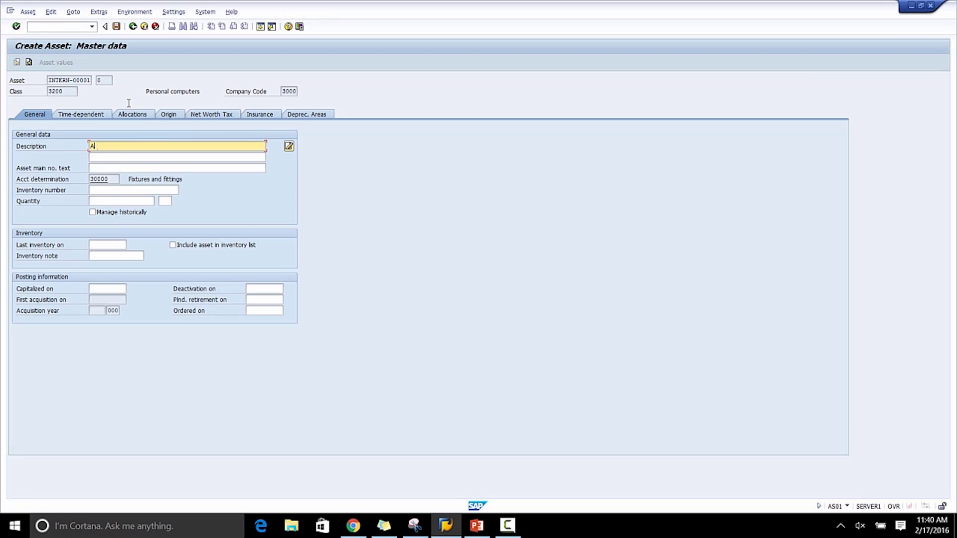
pyautogui.press('BackSpace')
pyautogui.press('BackSpace')
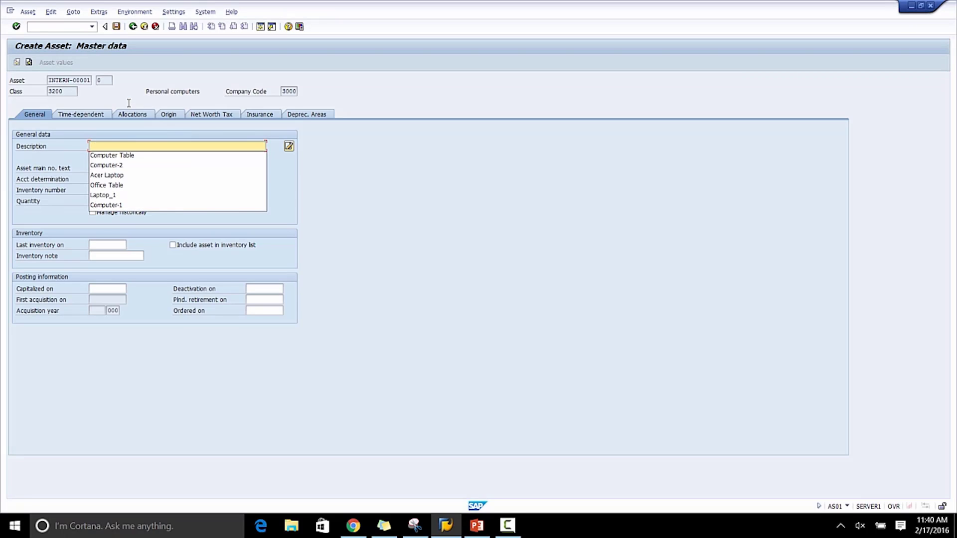
pyautogui.write('IBM La')
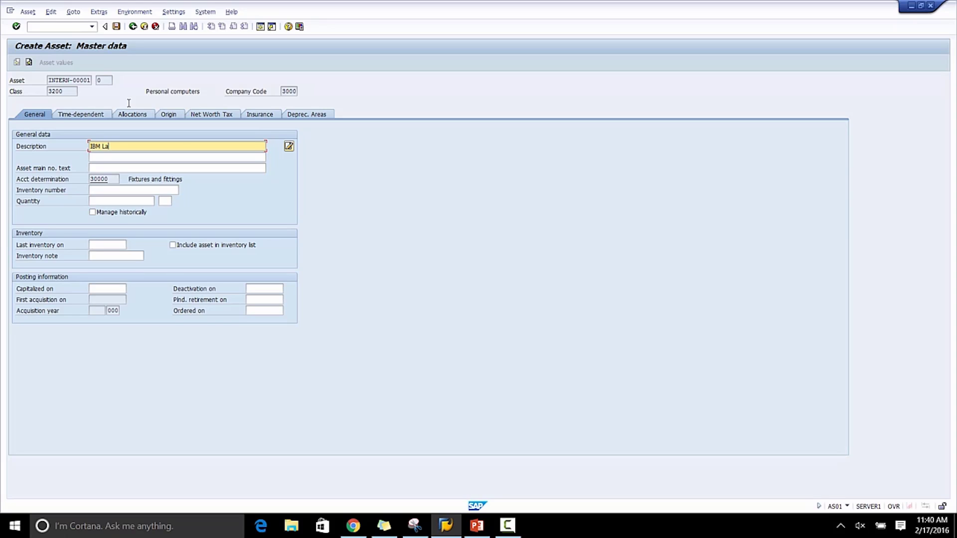
pyautogui.write('ptop')
# Try to assign cost center 6_1110 in the time-dependent data.
pyautogui.click(82, 116)
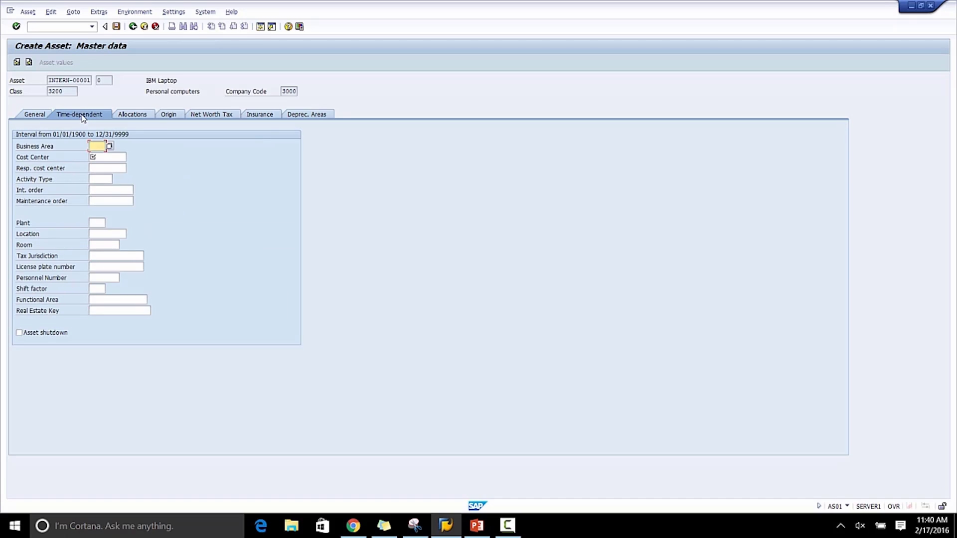
pyautogui.click(100, 157)
pyautogui.click(100, 156)
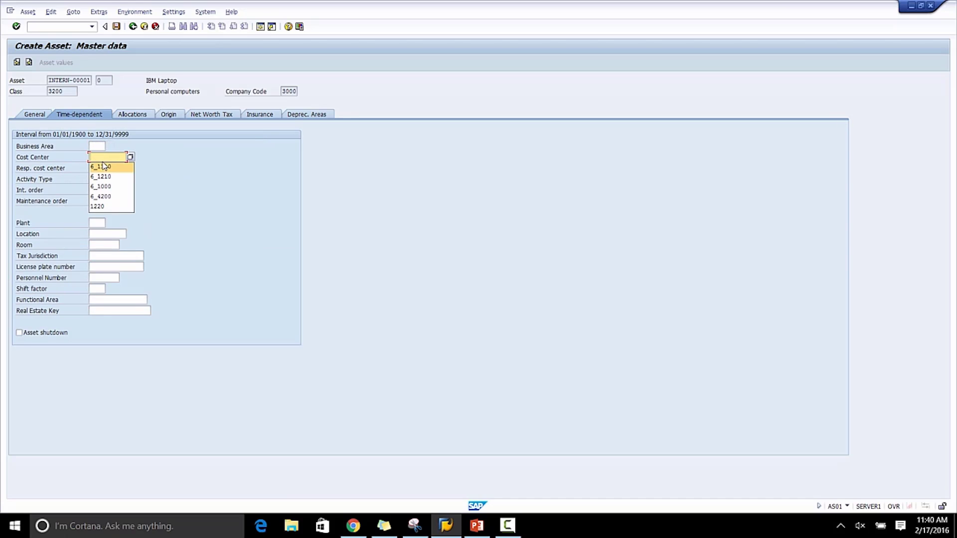
pyautogui.click(104, 163)
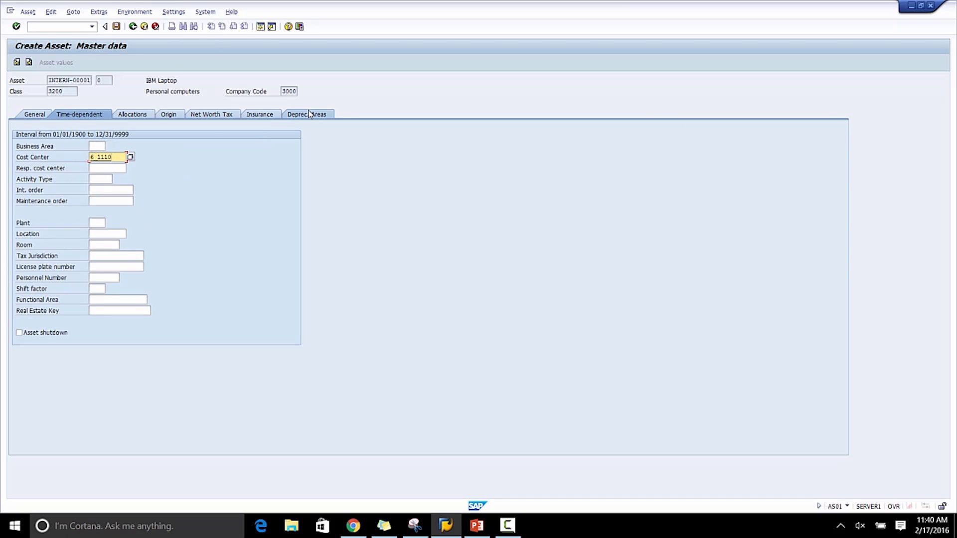
pyautogui.press('Return')
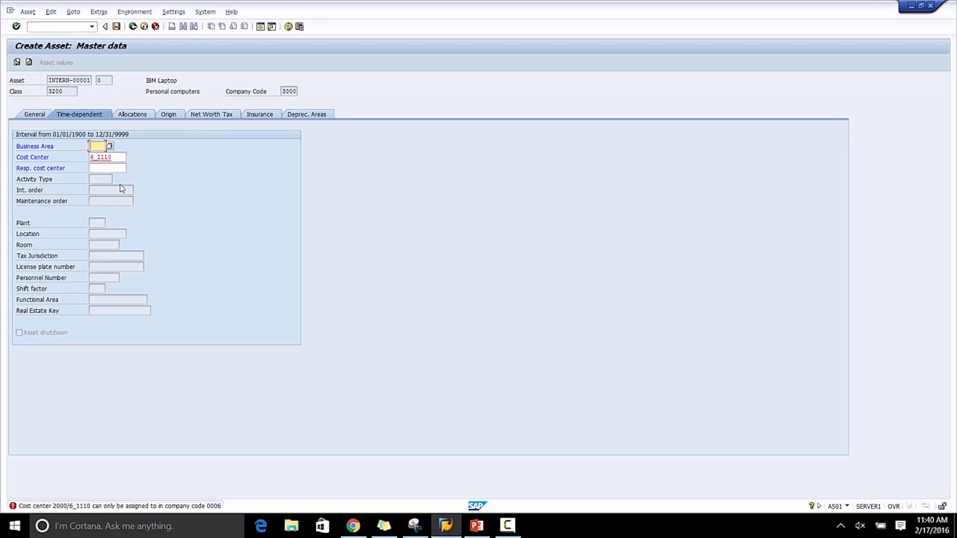
# Search cost centers for company code 3000 without a controlling area restriction and assign cost center 1810.
pyautogui.moveTo(119, 158); pyautogui.dragTo(78, 155)
pyautogui.press('Delete')
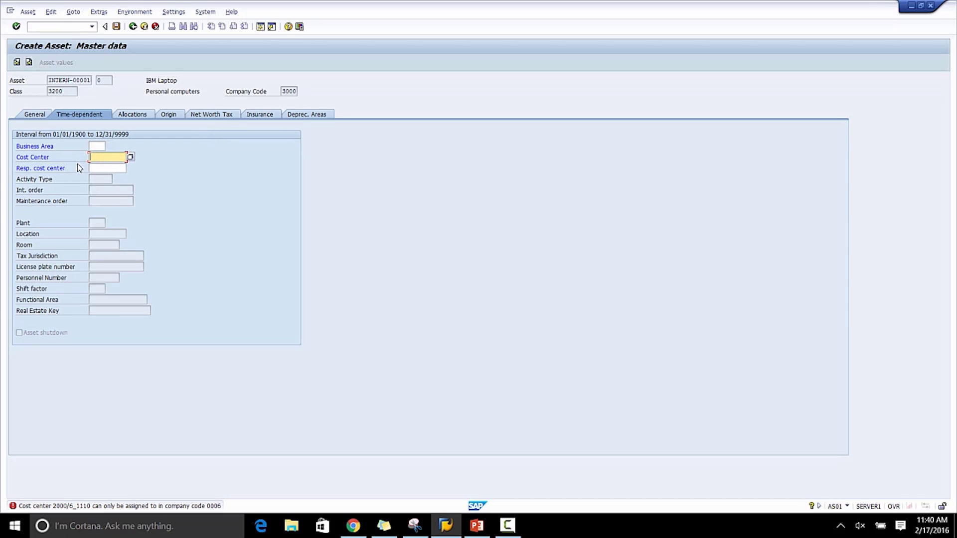
pyautogui.press('F4')
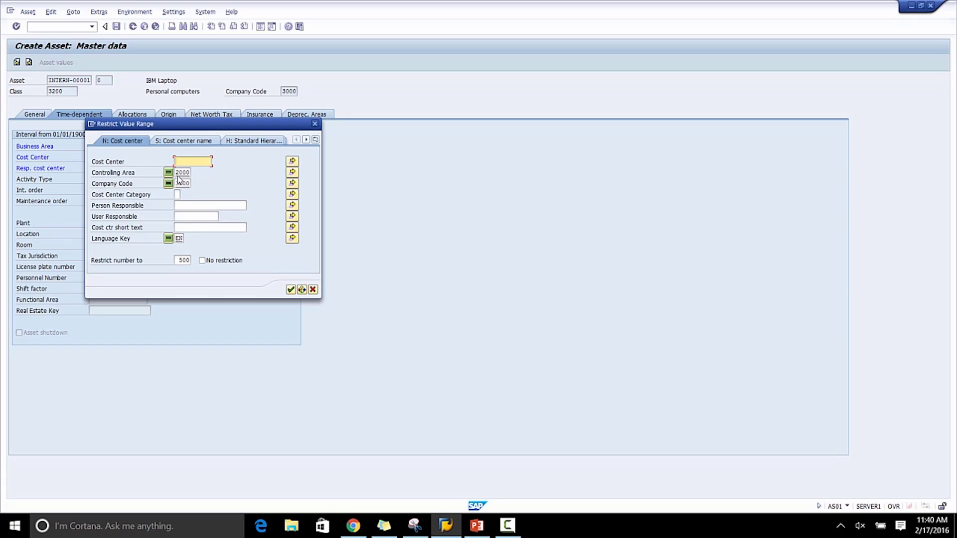
pyautogui.doubleClick(181, 173)
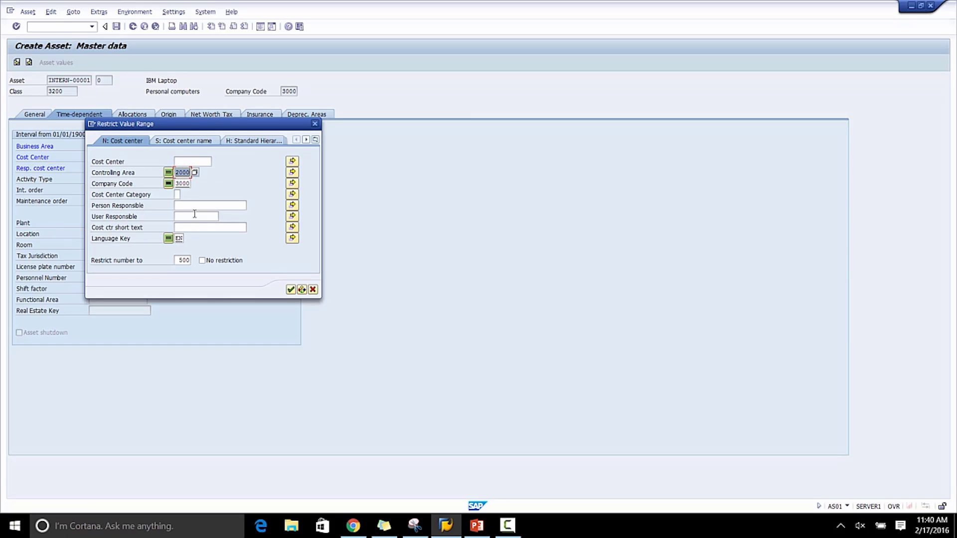
pyautogui.press('Delete')
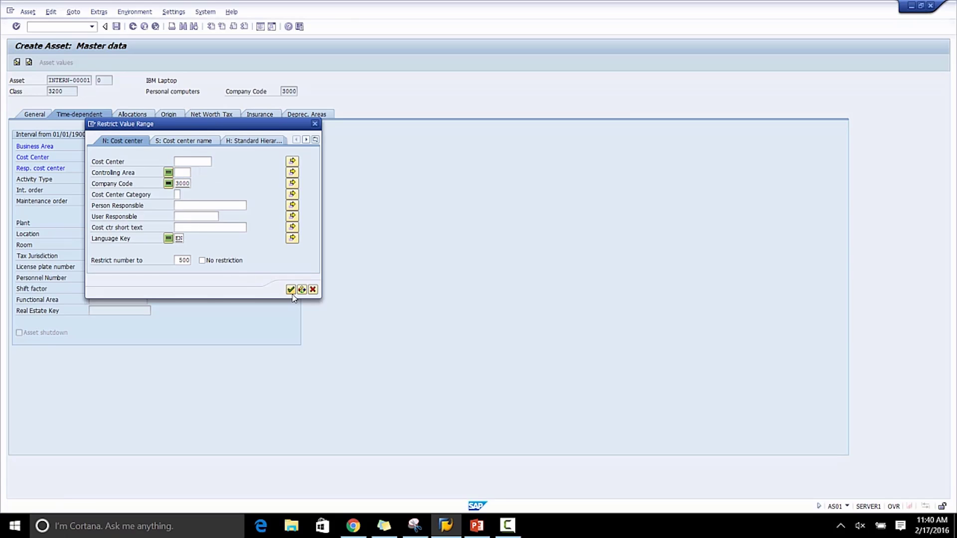
pyautogui.click(292, 292)
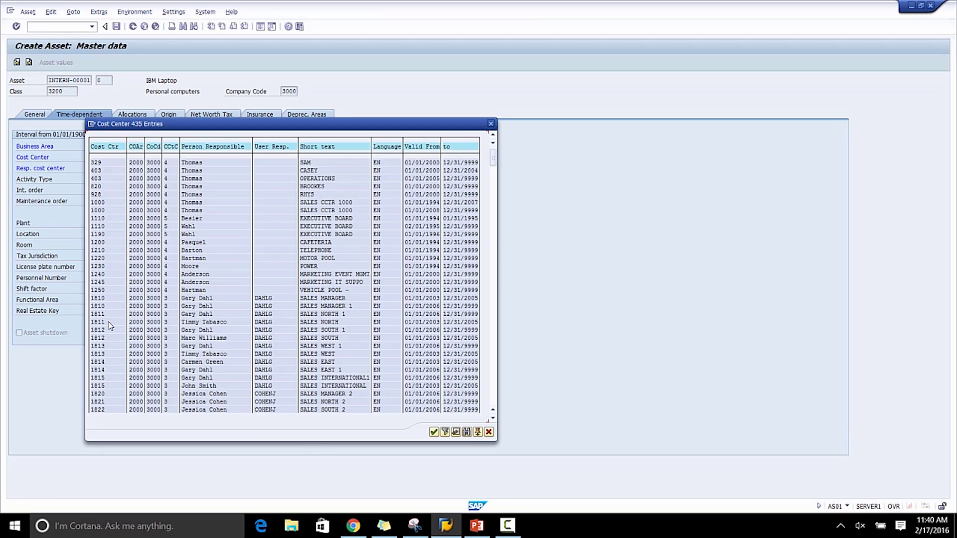
pyautogui.doubleClick(102, 298)
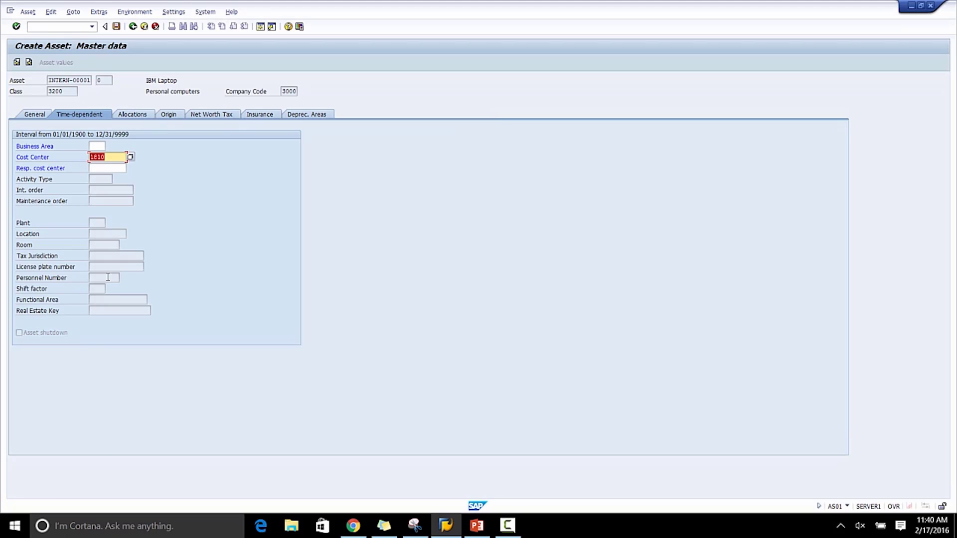
# Review the depreciation areas and save the new asset.
pyautogui.click(306, 114)
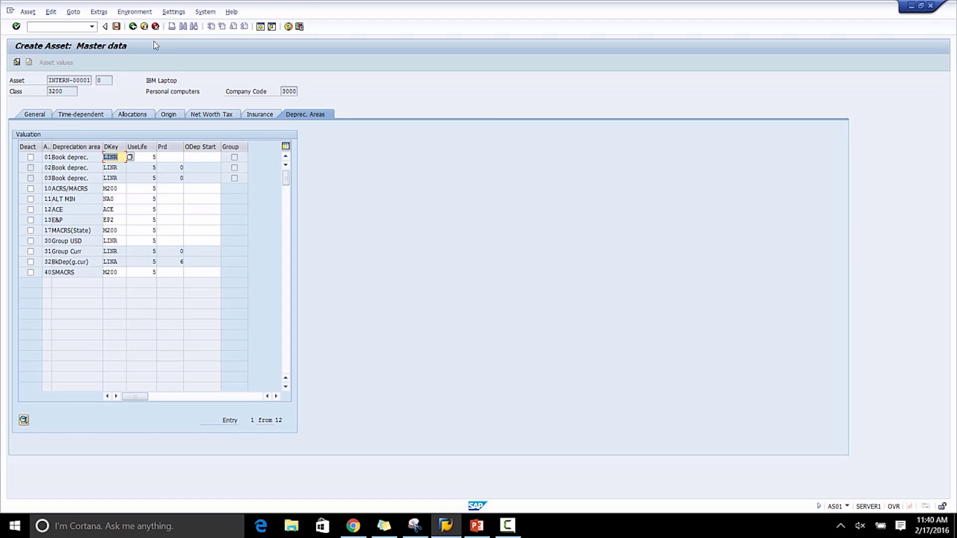
pyautogui.click(116, 26)
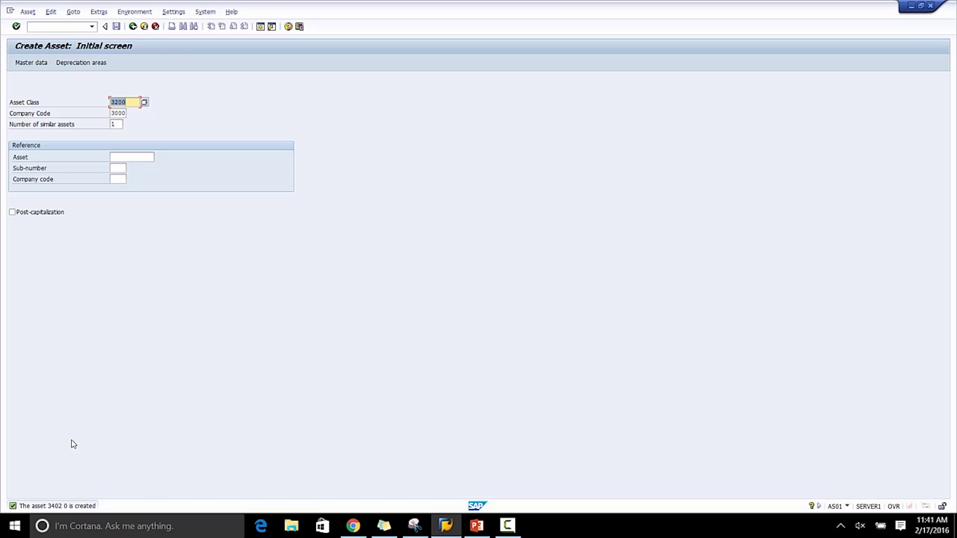
# Open the intercompany asset transfer with transaction ABT1N.
pyautogui.click(83, 27)
pyautogui.write('/n')
pyautogui.press('BackSpace')
pyautogui.write('nabt1n')
pyautogui.press('Return')
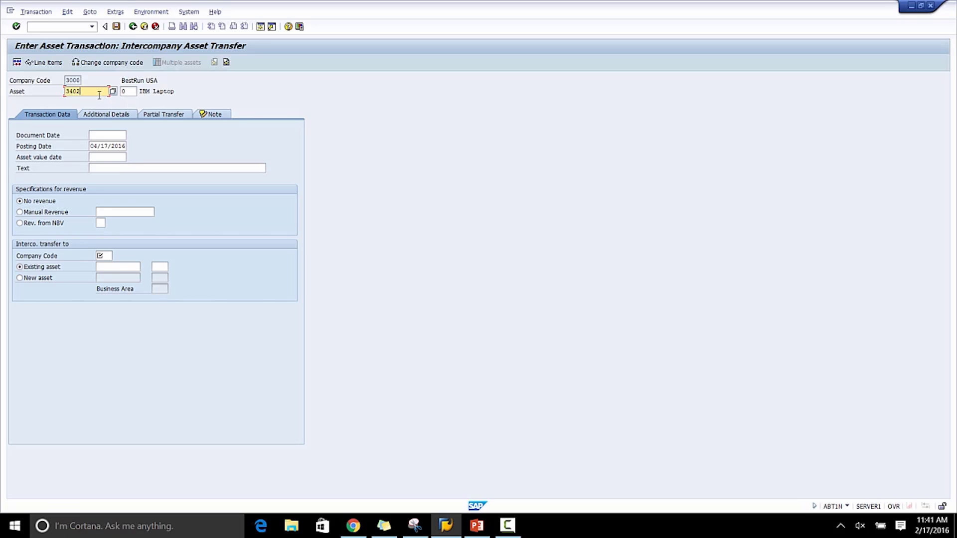
# Change the transfer's company code to 0006.
pyautogui.click(90, 64)
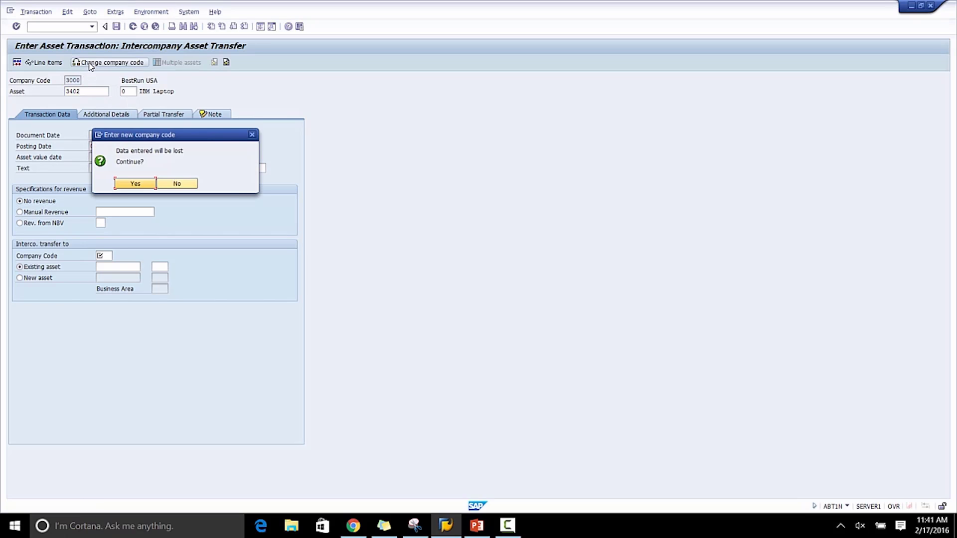
pyautogui.click(128, 183)
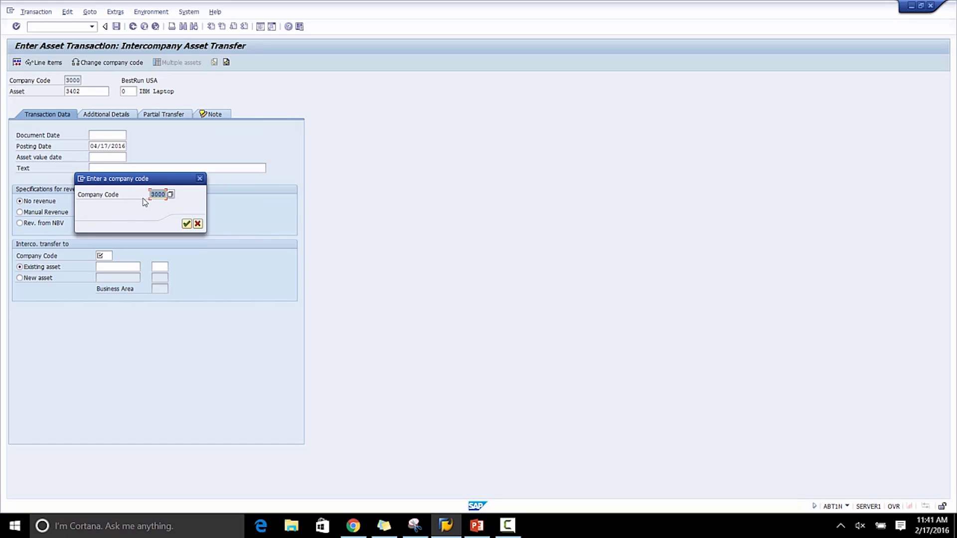
pyautogui.write('0006')
pyautogui.press('Return')
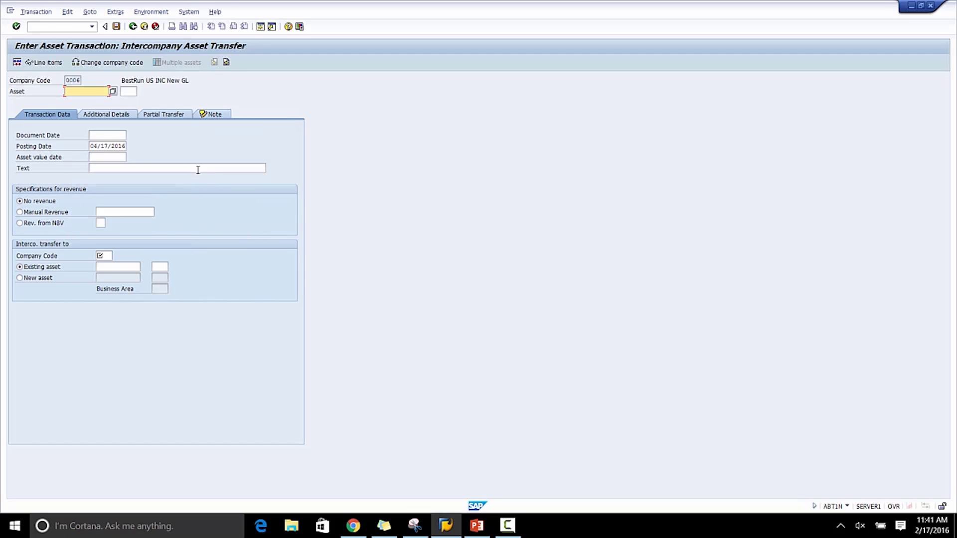
# Choose the Acer Laptop asset 3000003 as the asset to transfer.
pyautogui.press('F4')
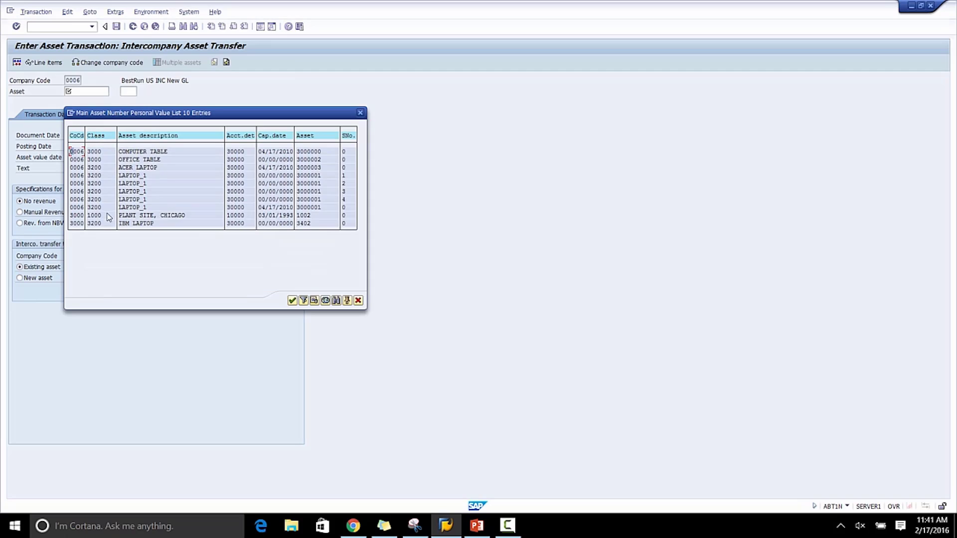
pyautogui.click(123, 168)
pyautogui.doubleClick(138, 169)
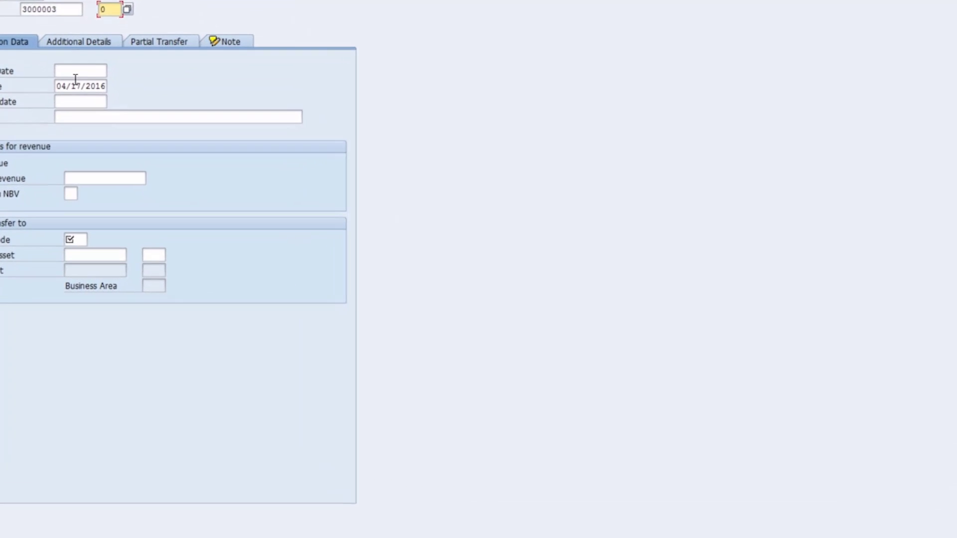
# Set the document, posting and asset value dates of the transfer to 04/17/2010.
pyautogui.moveTo(50, 75); pyautogui.dragTo(104, 73)
pyautogui.hotkey('ctrl', 'c')
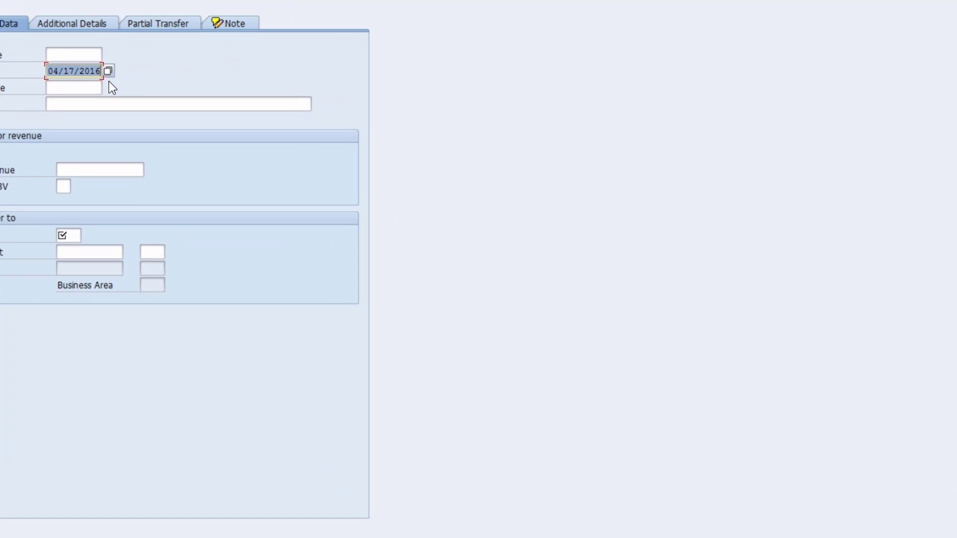
pyautogui.click(95, 54)
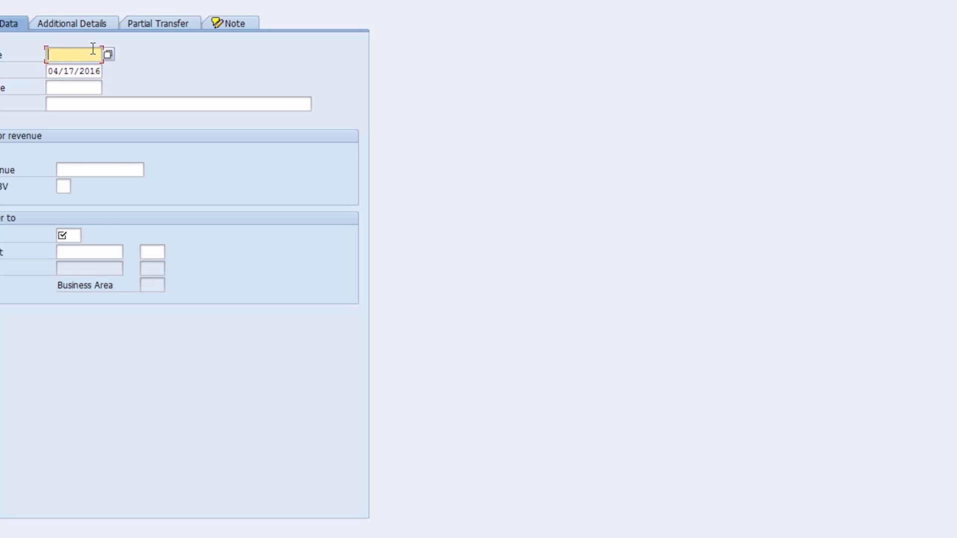
pyautogui.hotkey('ctrl', 'v')
pyautogui.click(97, 71)
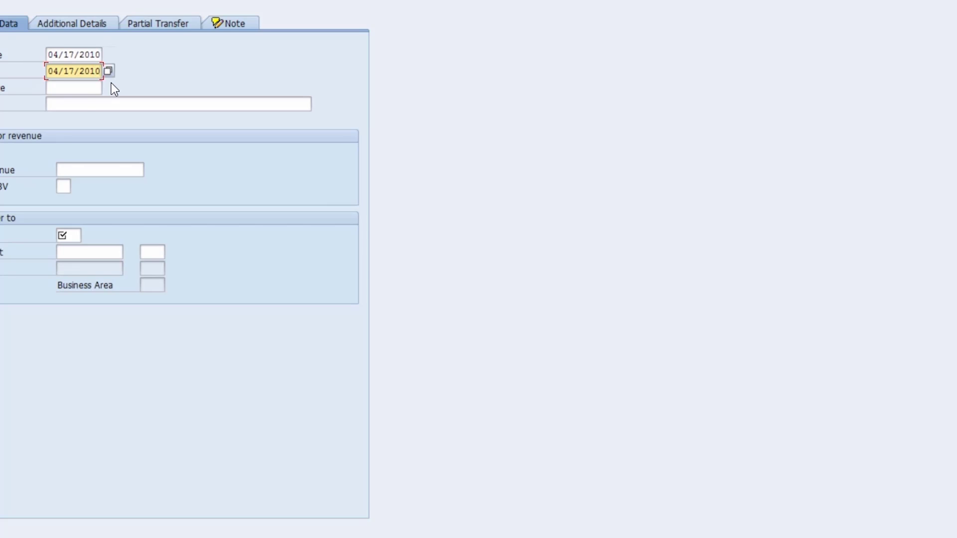
pyautogui.click(72, 103)
pyautogui.click(52, 87)
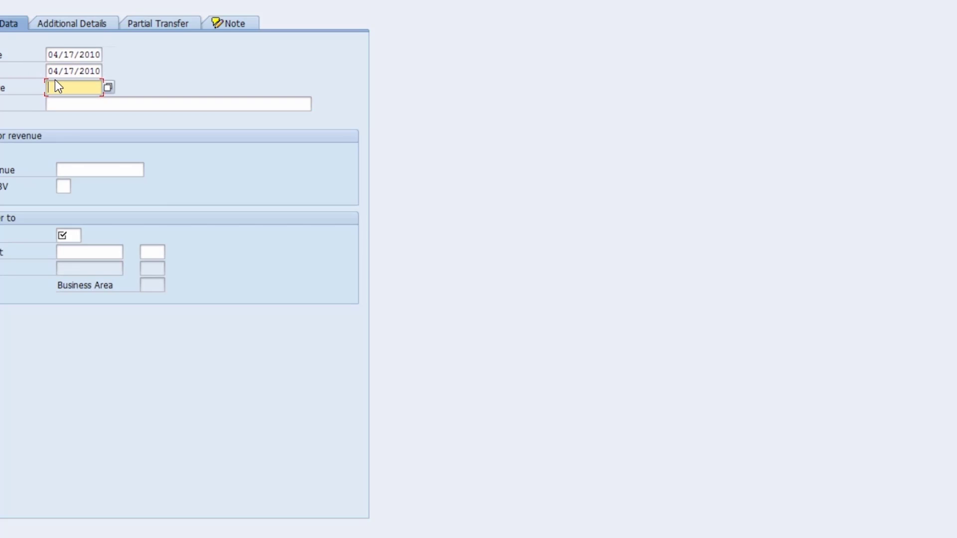
pyautogui.hotkey('shift', 'Tab')
pyautogui.hotkey('ctrl', 'c')
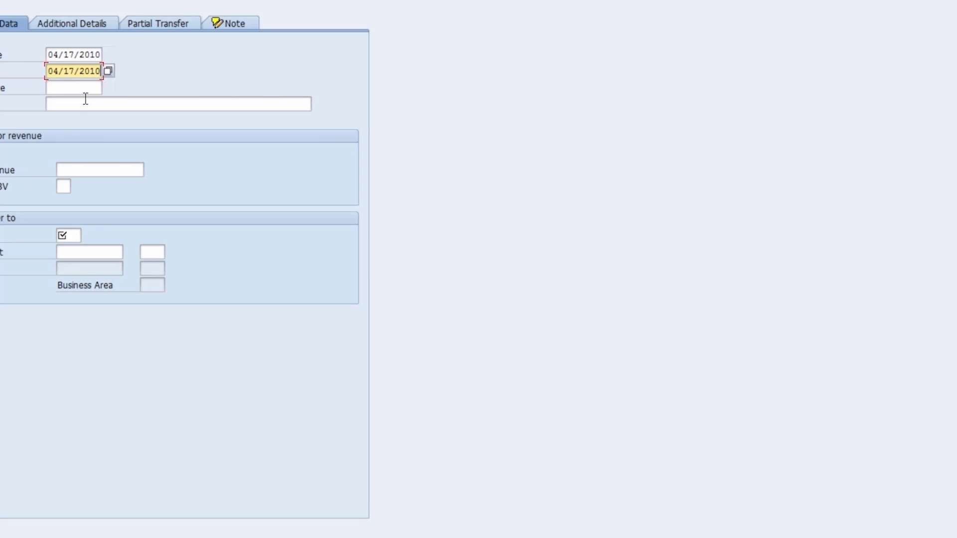
pyautogui.click(75, 88)
pyautogui.hotkey('ctrl', 'v')
# Enter the transfer text "Inter Company Transfer".
pyautogui.click(81, 106)
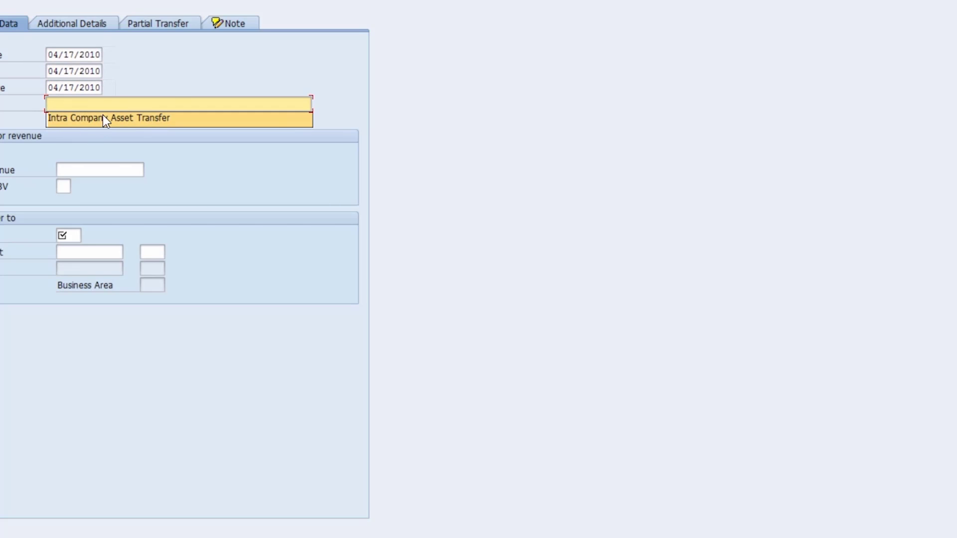
pyautogui.click(103, 119)
pyautogui.click(70, 104)
pyautogui.press('BackSpace')
pyautogui.press('BackSpace')
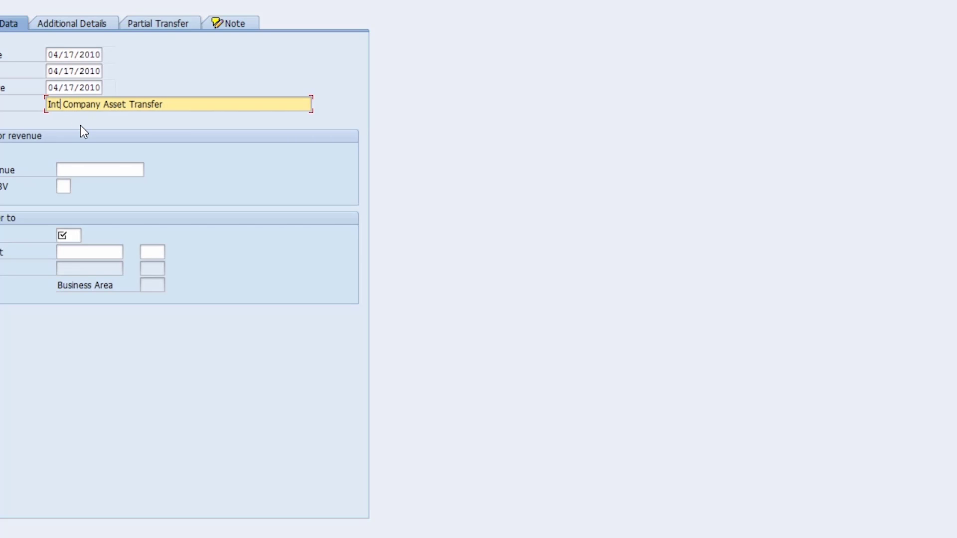
pyautogui.press('Delete')
pyautogui.press('Delete')
pyautogui.press('Delete')
pyautogui.write('er')
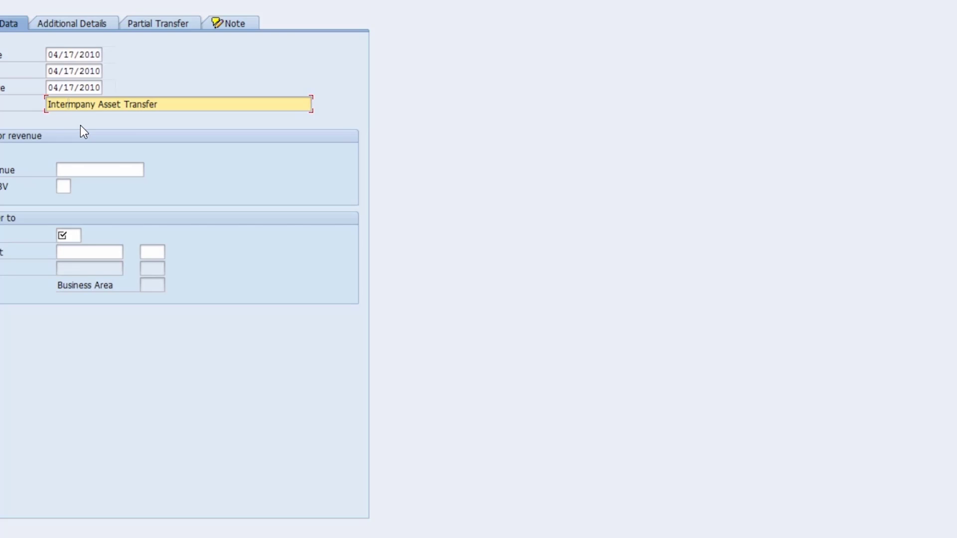
pyautogui.press('Delete')
pyautogui.press('Delete')
pyautogui.press('Delete')
pyautogui.press('Delete')
pyautogui.press('Delete')
pyautogui.press('Delete')
pyautogui.press('Delete')
pyautogui.press('Delete')
pyautogui.press('Delete')
pyautogui.press('Delete')
pyautogui.press('Delete')
pyautogui.press('Delete')
pyautogui.press('Delete')
pyautogui.press('Delete')
pyautogui.press('Delete')
pyautogui.press('Delete')
pyautogui.press('Delete')
pyautogui.press('Delete')
pyautogui.press('Delete')
pyautogui.press('Delete')
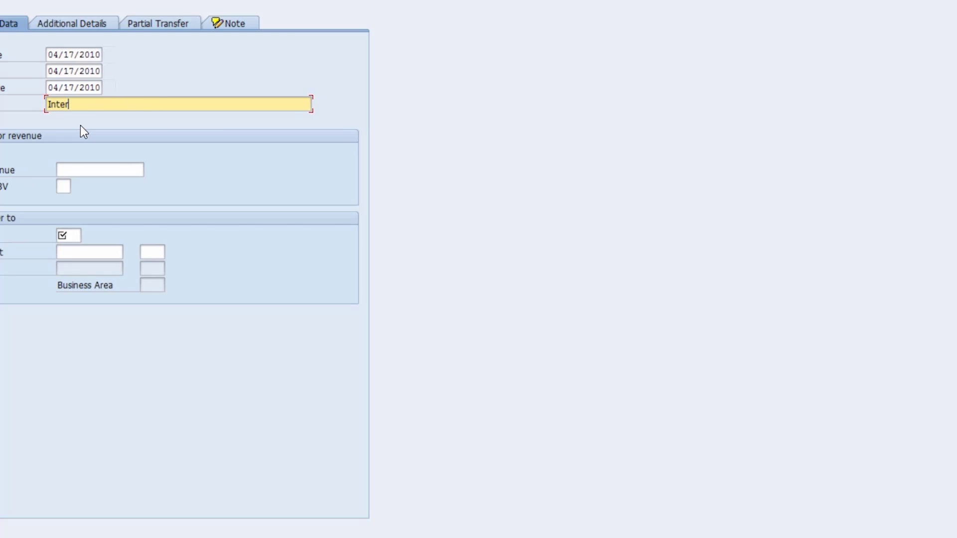
pyautogui.write('mpany Transfer')
# Set the manual revenue to 6000 and the receiving company code to 3000.
pyautogui.click(74, 171)
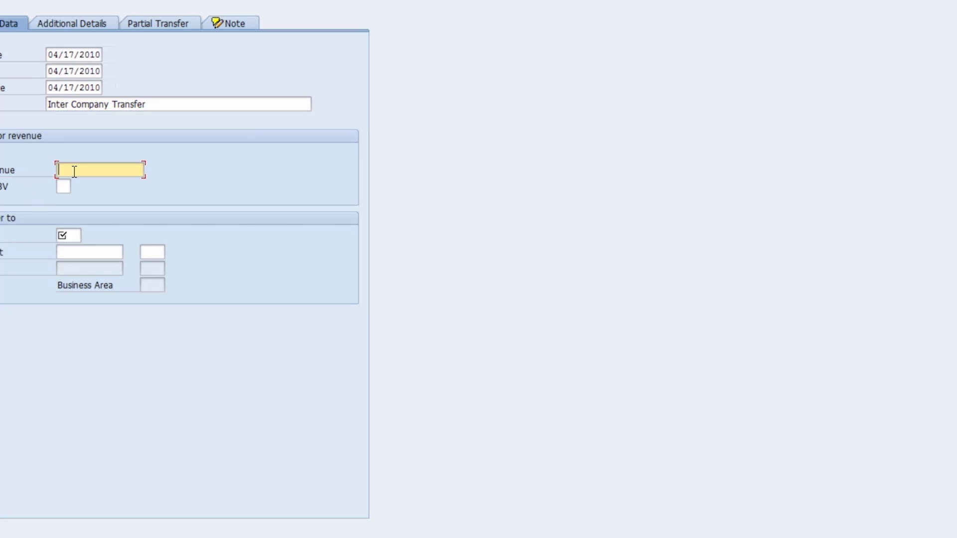
pyautogui.write('6000')
pyautogui.click(65, 236)
pyautogui.write('3000')
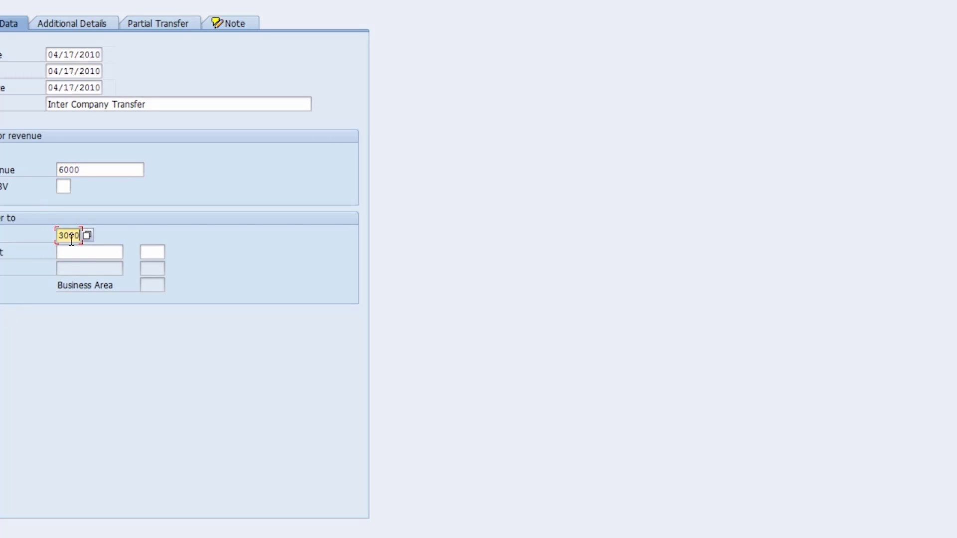
# Choose the IBM Laptop asset 3402 in company code 3000 as the existing target asset.
pyautogui.click(83, 249)
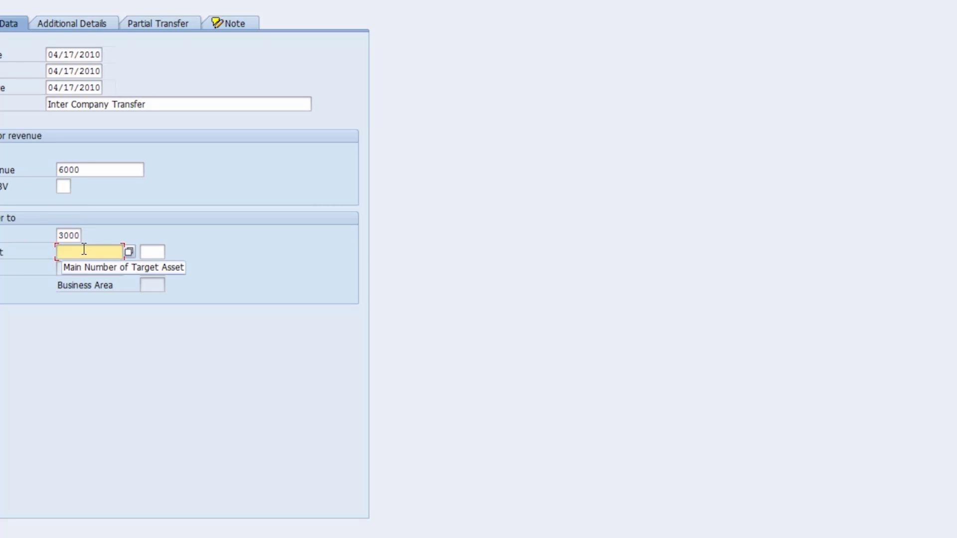
pyautogui.press('F4')
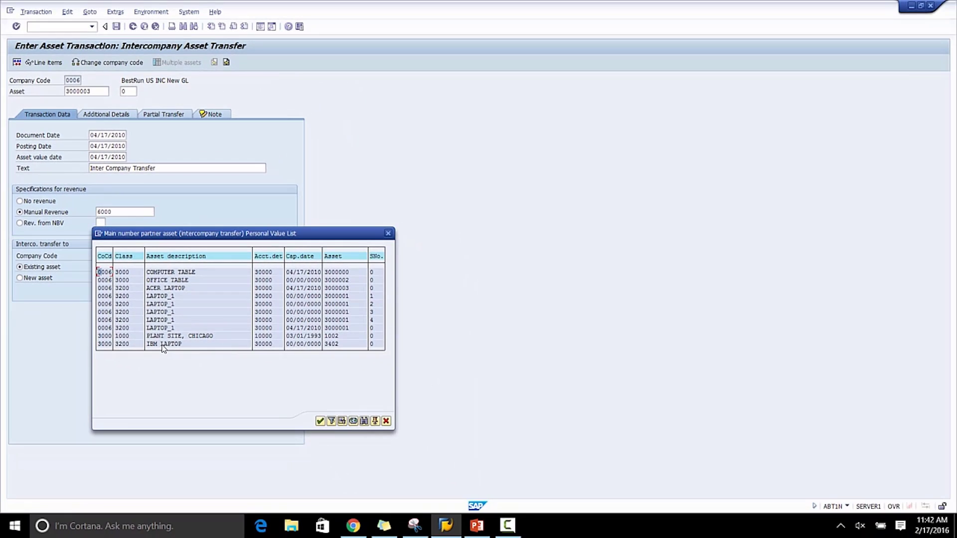
pyautogui.doubleClick(162, 345)
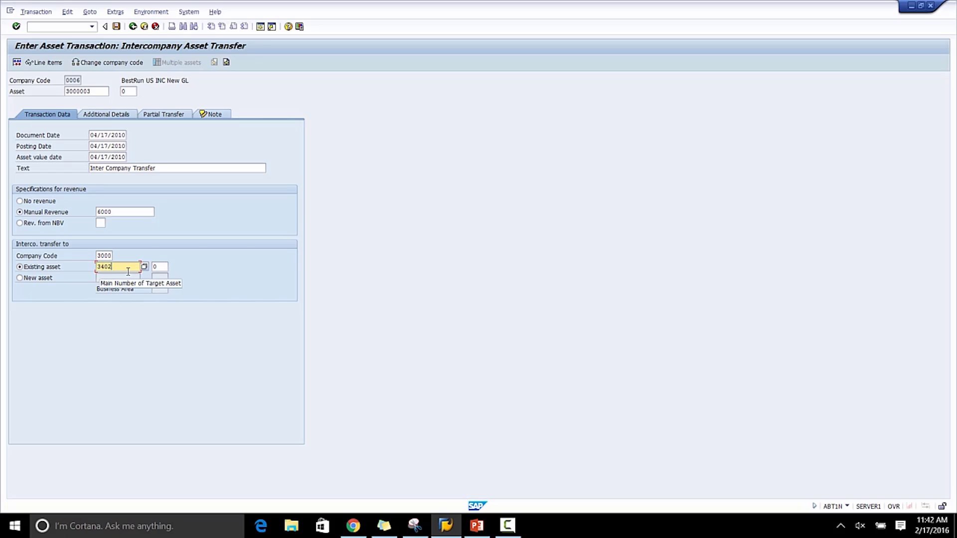
pyautogui.press('Return')
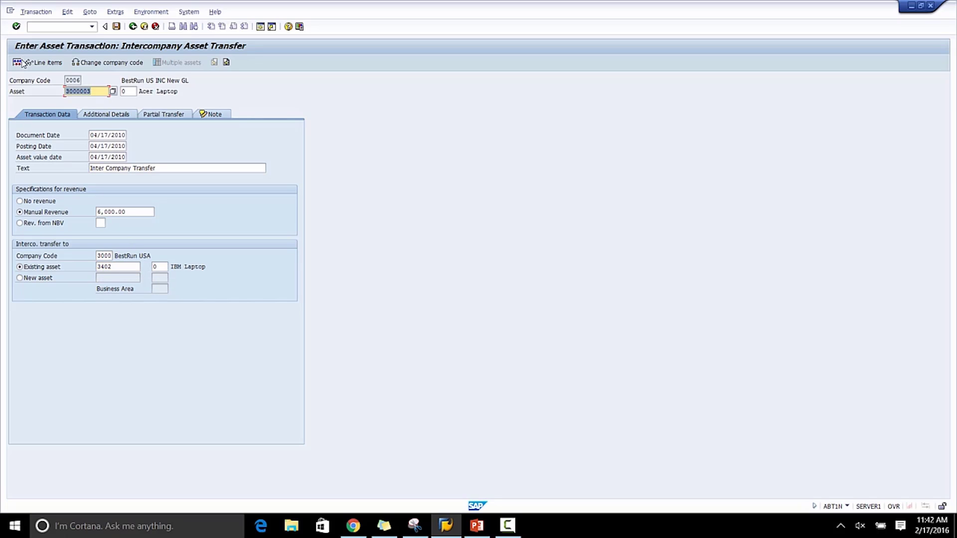
# Try to display the line items for the intercompany transfer.
pyautogui.click(18, 64)
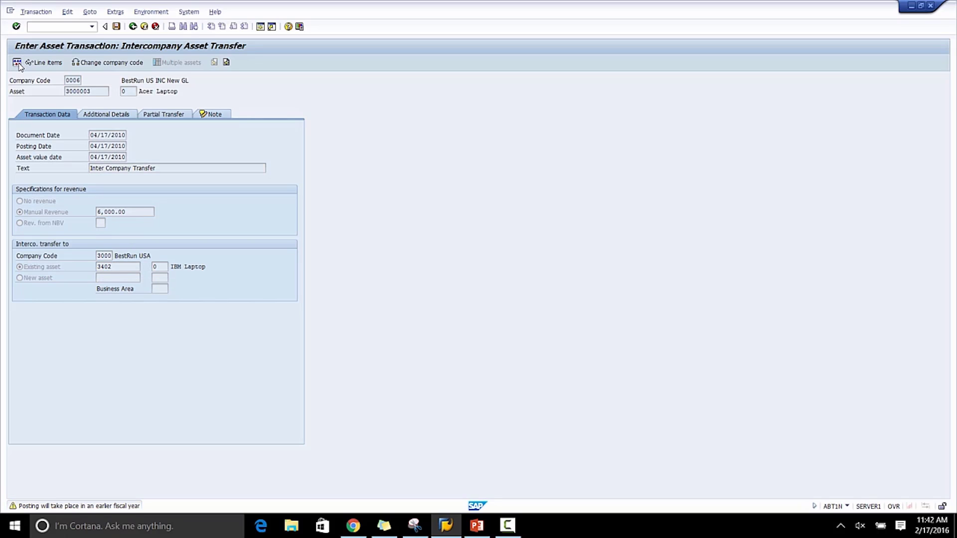
pyautogui.press('Return')
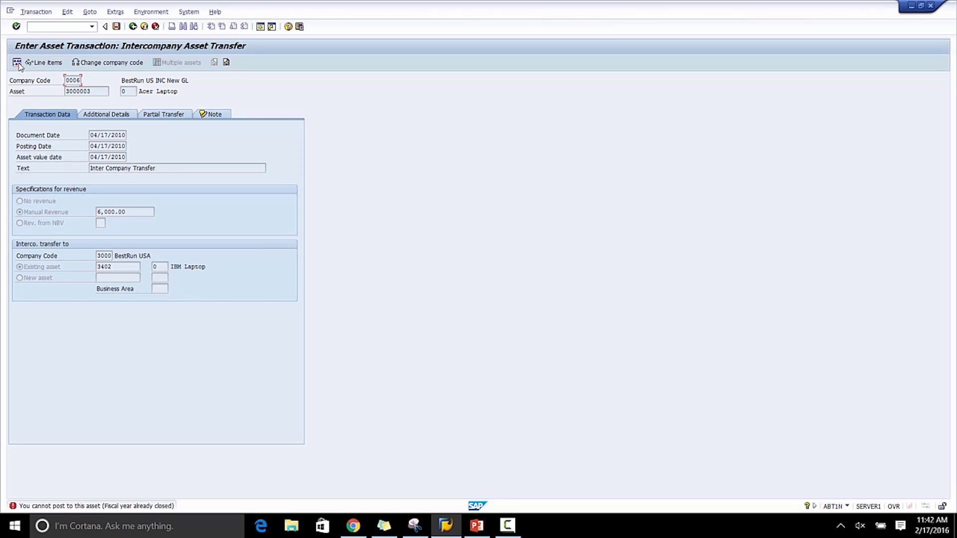
# Open the detailed explanation of the status message and close it.
pyautogui.doubleClick(121, 507)
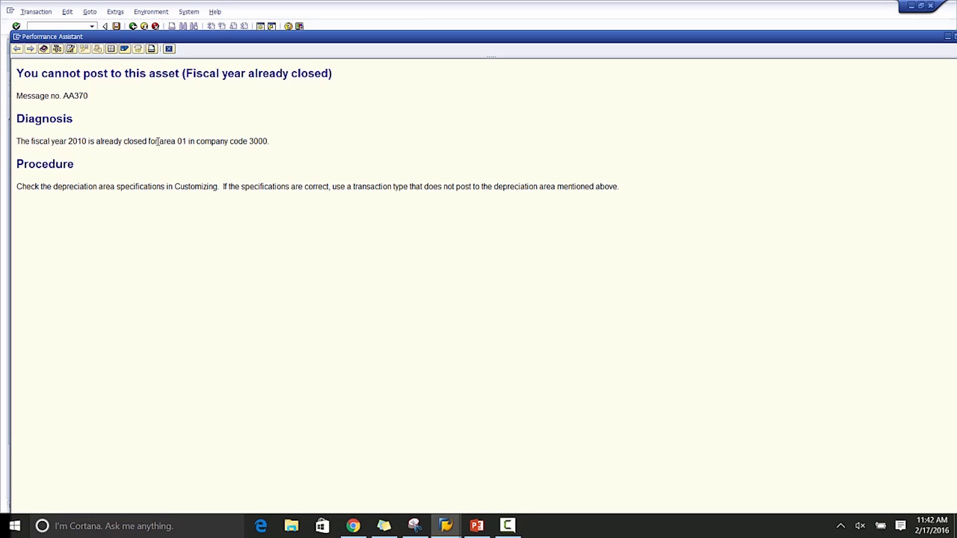
pyautogui.click(169, 49)
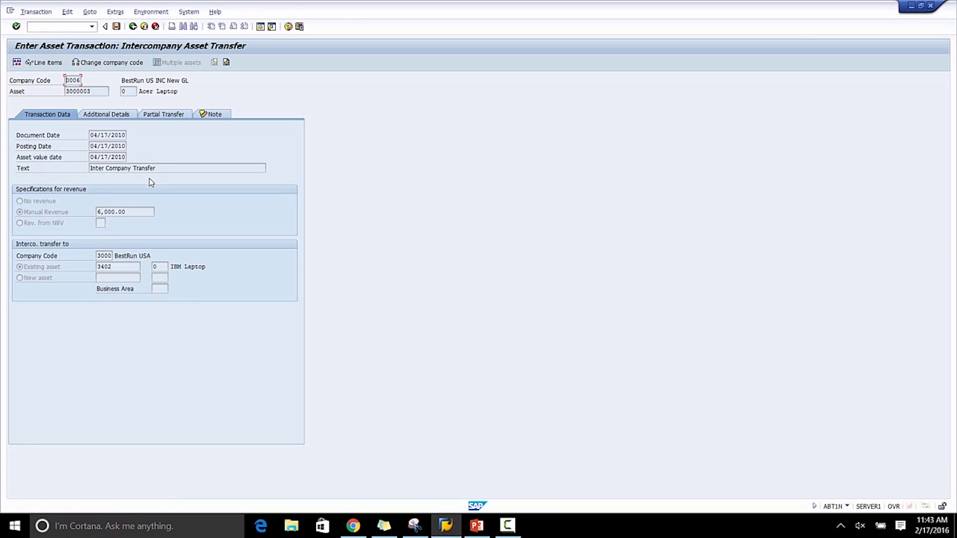